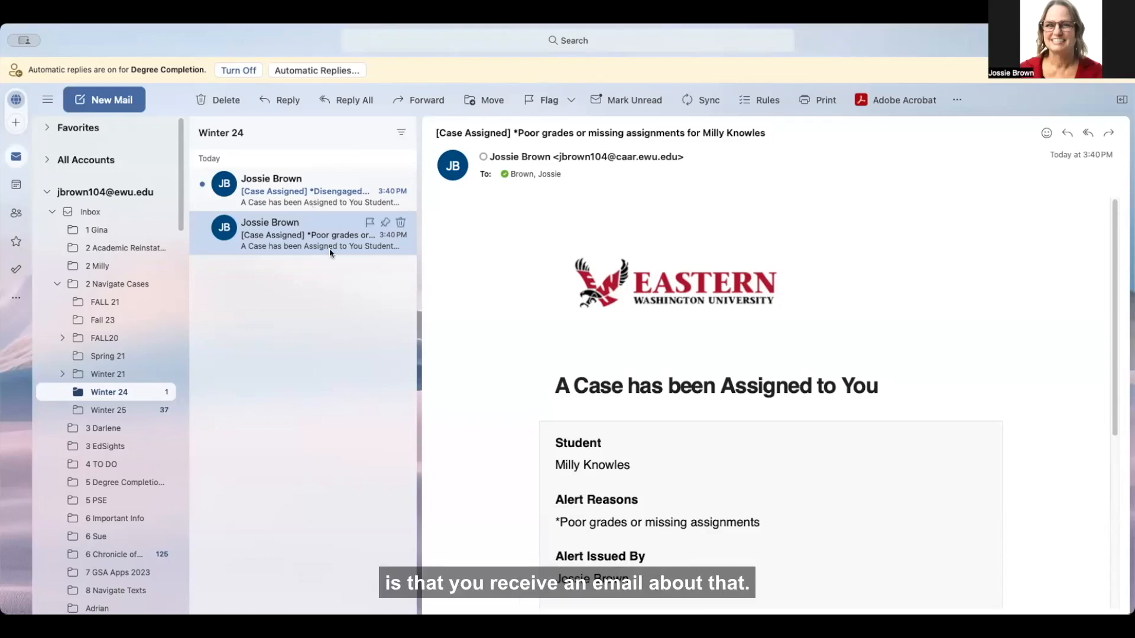
Step: Read through the case-assigned email about poor grades or missing assignments, including its alert details and case link
scroll(672, 353, down, 2)
scroll(671, 353, down, 3)
scroll(674, 360, up, 4)
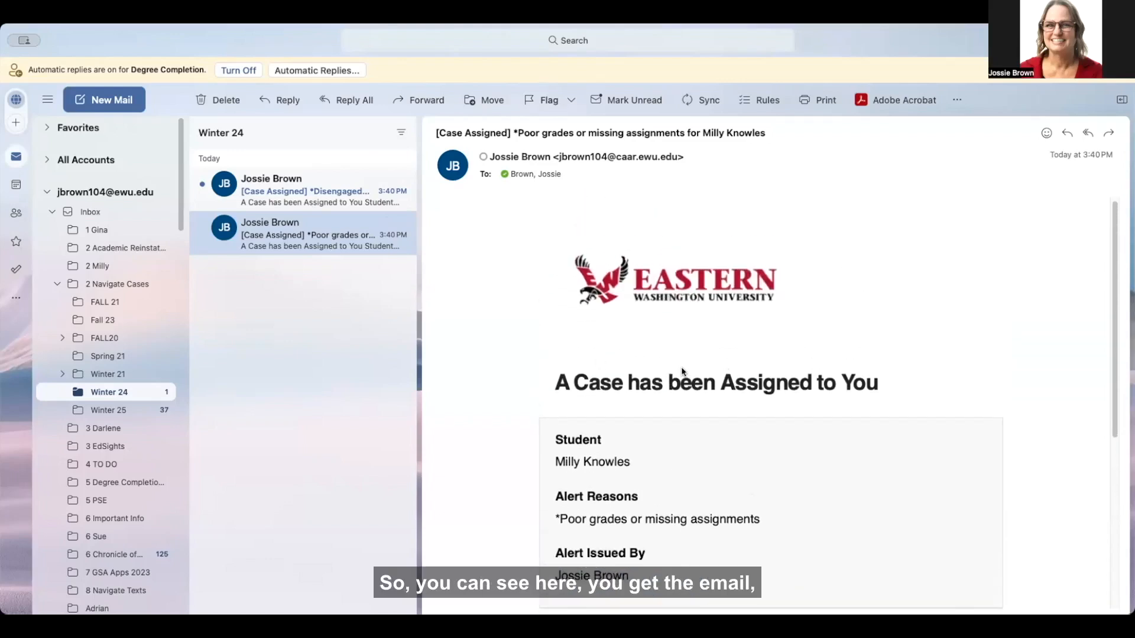
scroll(689, 334, down, 2)
scroll(689, 341, down, 4)
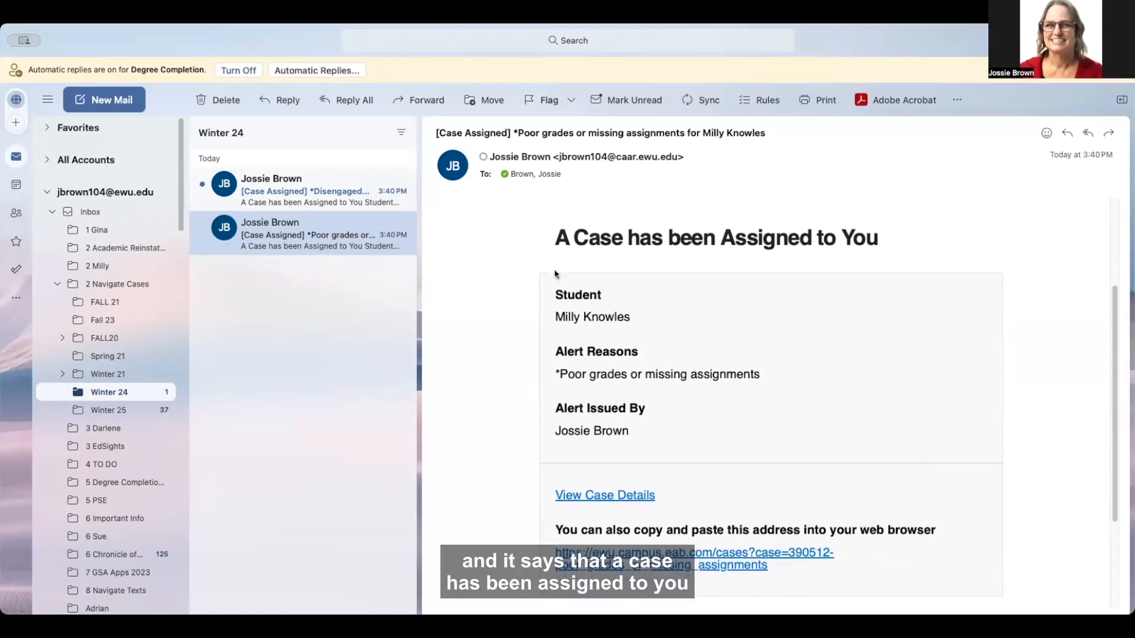
scroll(712, 318, down, 1)
scroll(711, 318, down, 1)
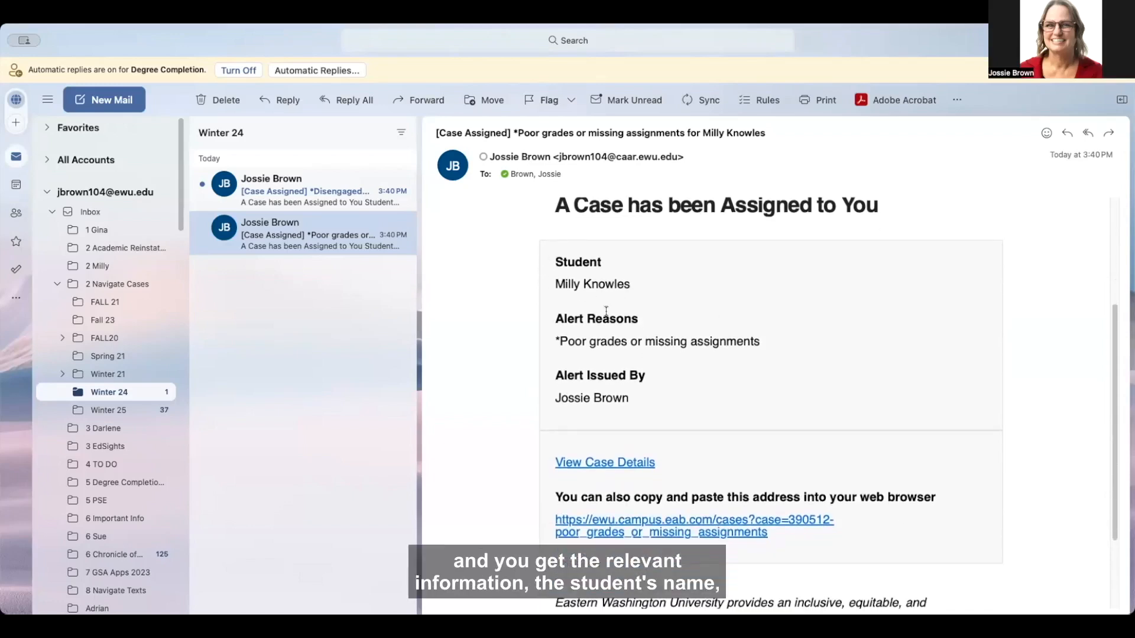
scroll(659, 350, down, 4)
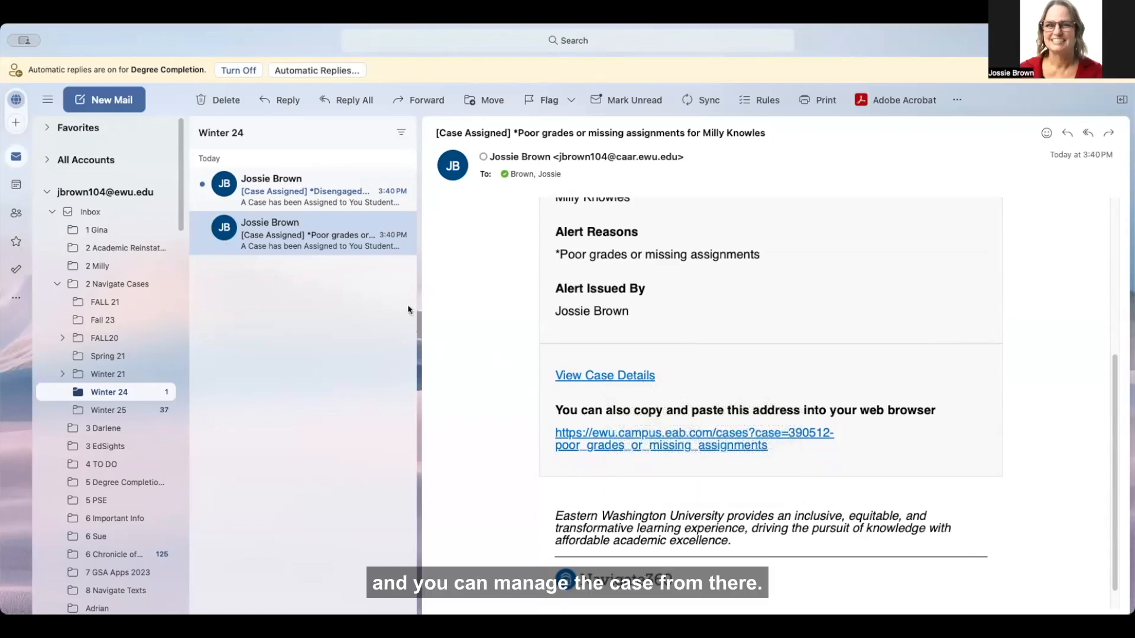
Step: Open the case-assigned email about disengaged or attendance issues and review its alert details
click(316, 197)
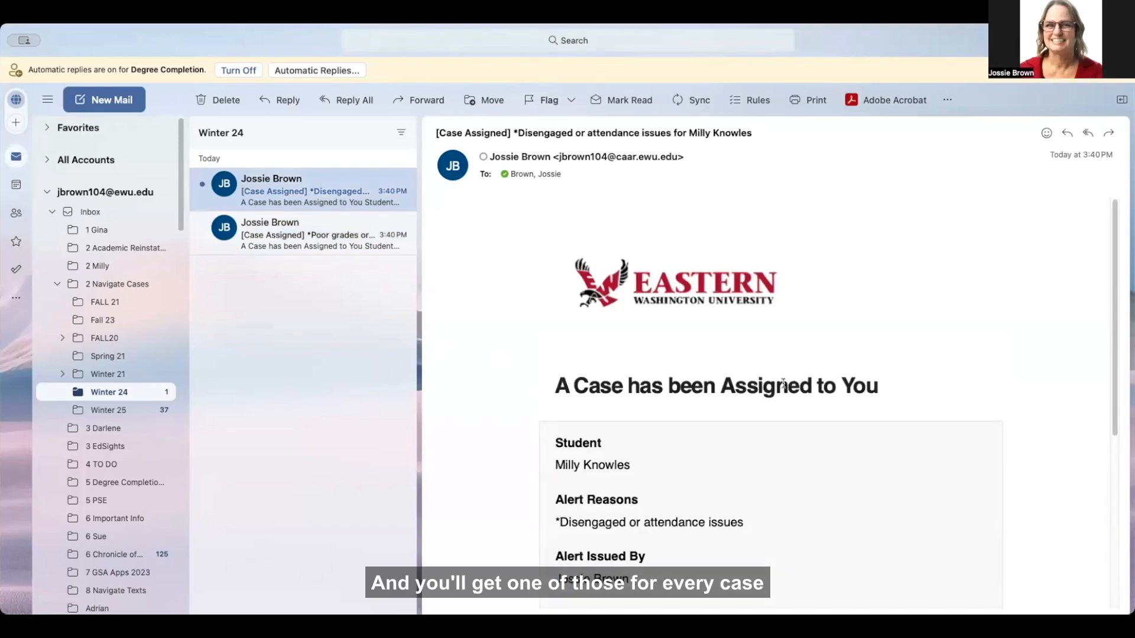
scroll(804, 390, down, 3)
scroll(803, 386, down, 2)
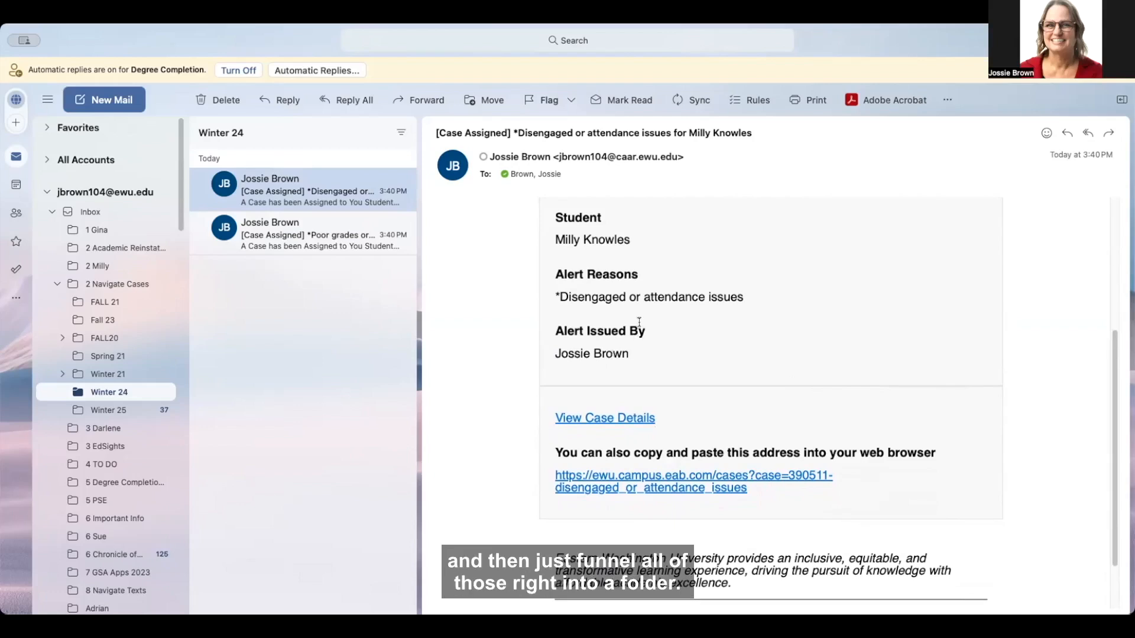
Step: Switch to the InsideEWU site in the browser and open Navigate Staff from the A-Z links
key(super+Tab)
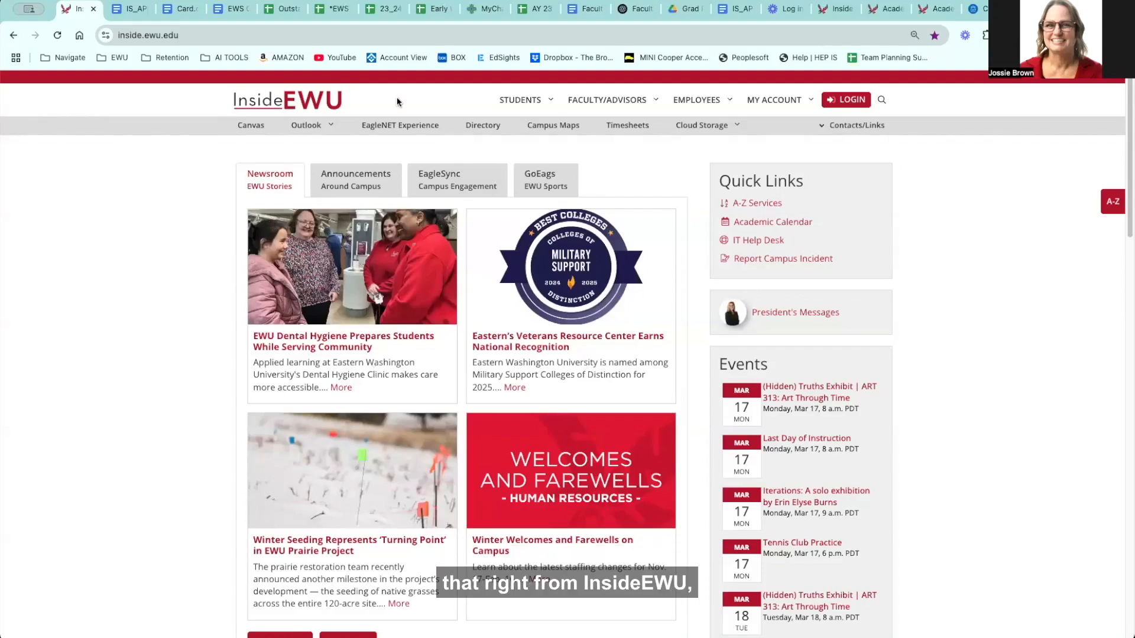
click(645, 107)
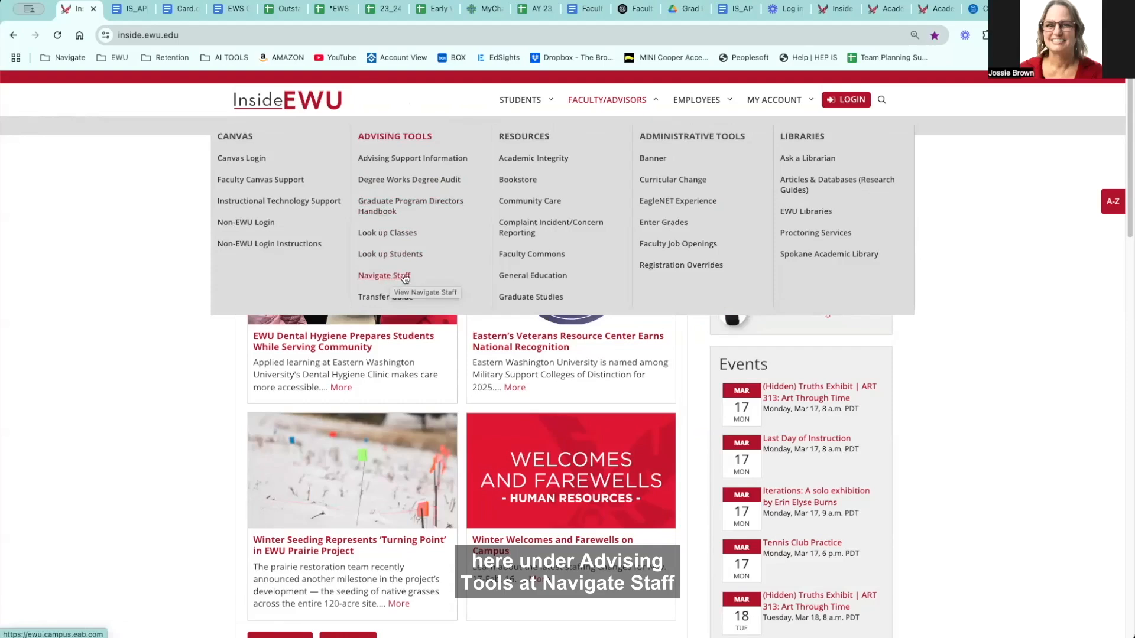
click(1112, 203)
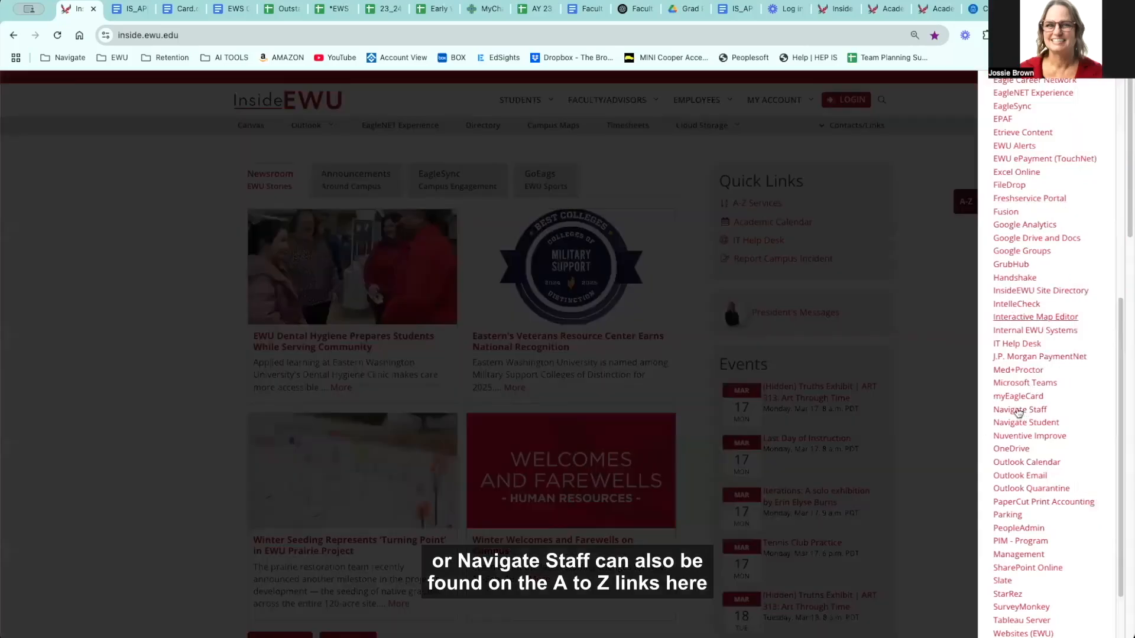
click(1015, 410)
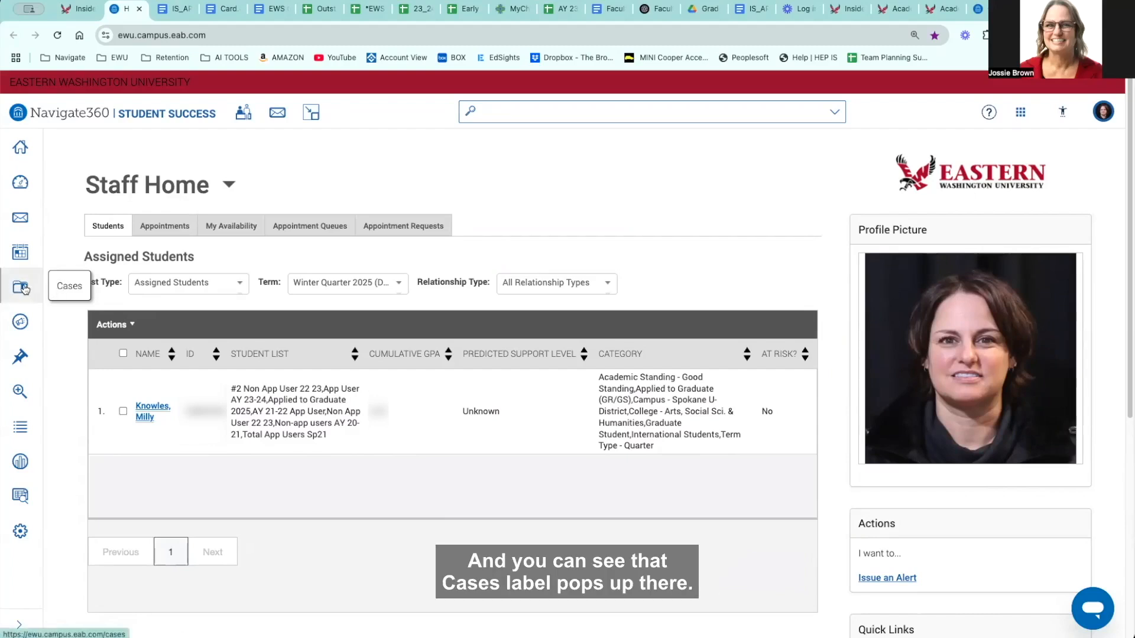
Step: Open the Cases page and filter the open cases to those assigned to the signed-in staff member
click(22, 288)
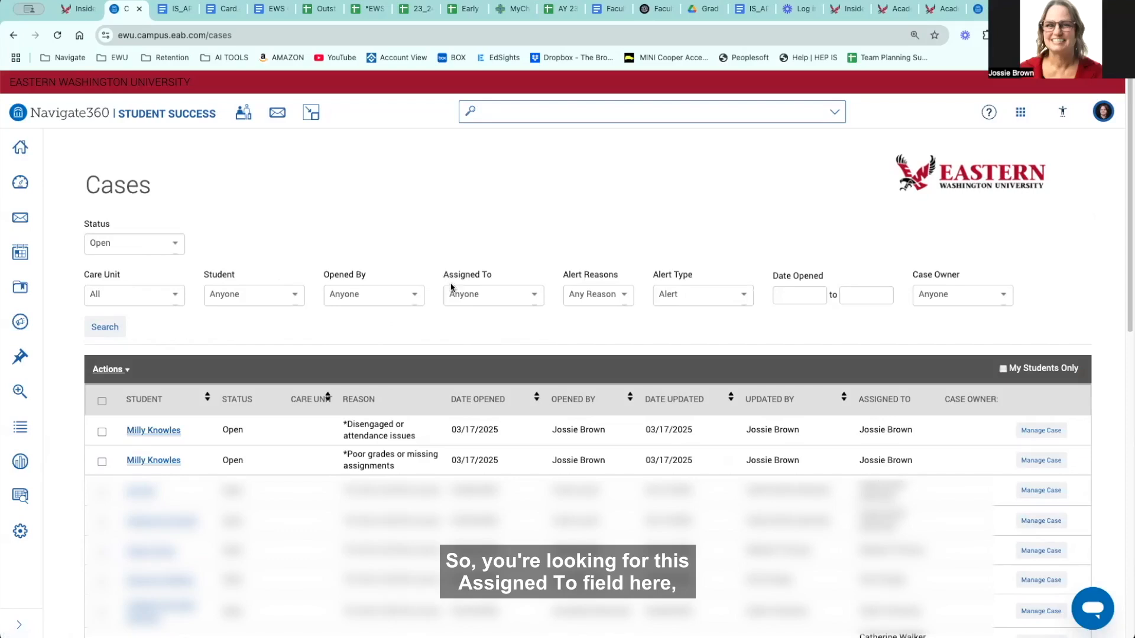
click(534, 295)
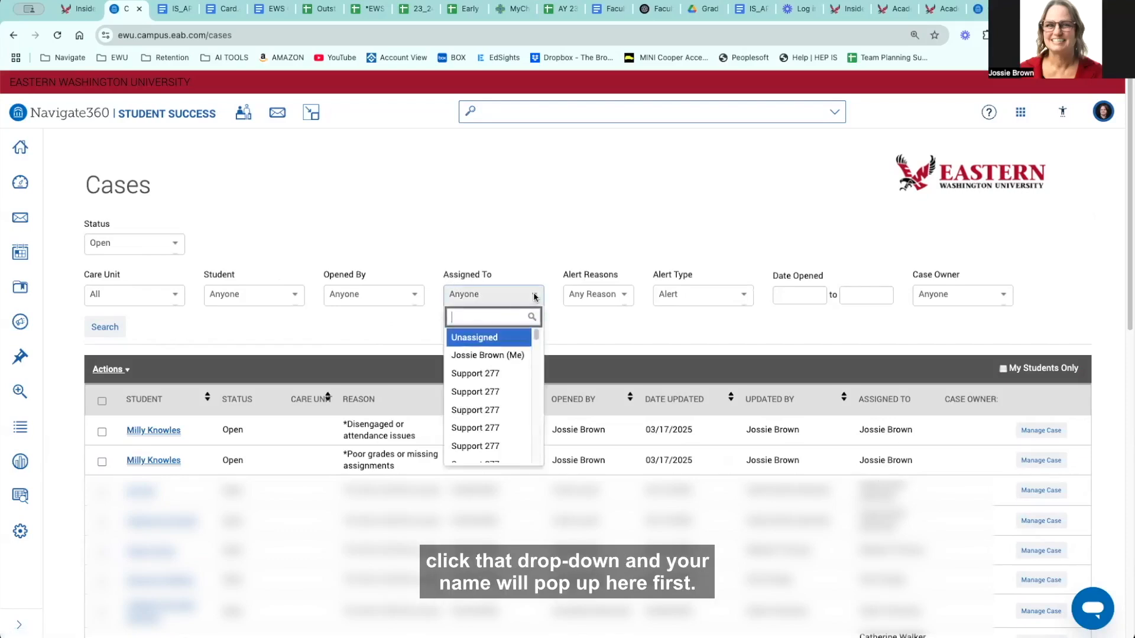
click(477, 356)
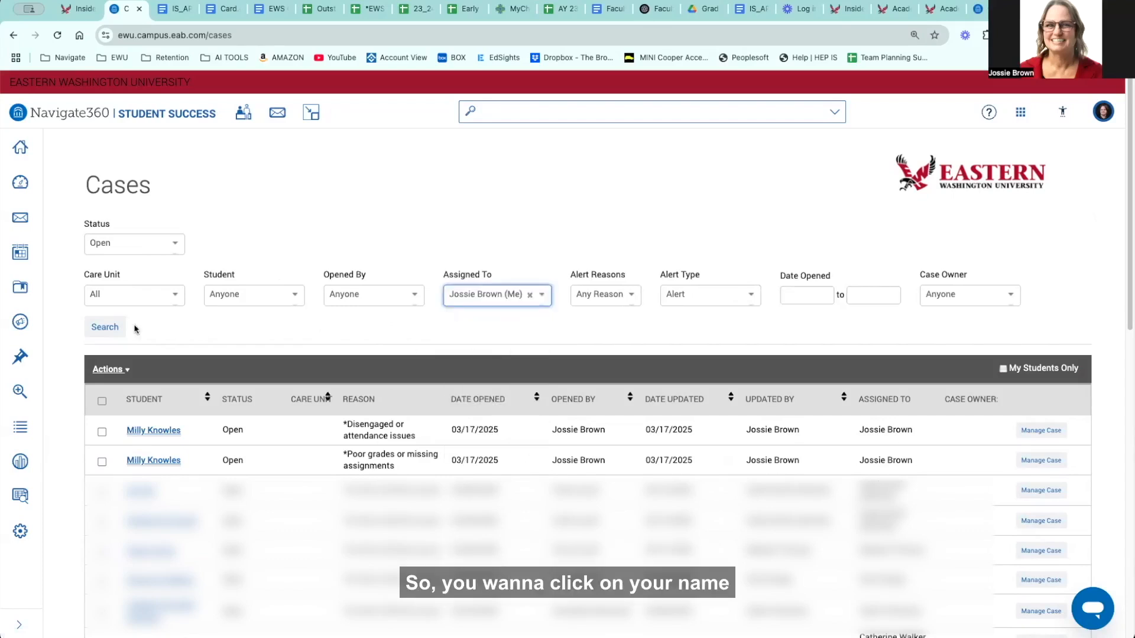
click(108, 327)
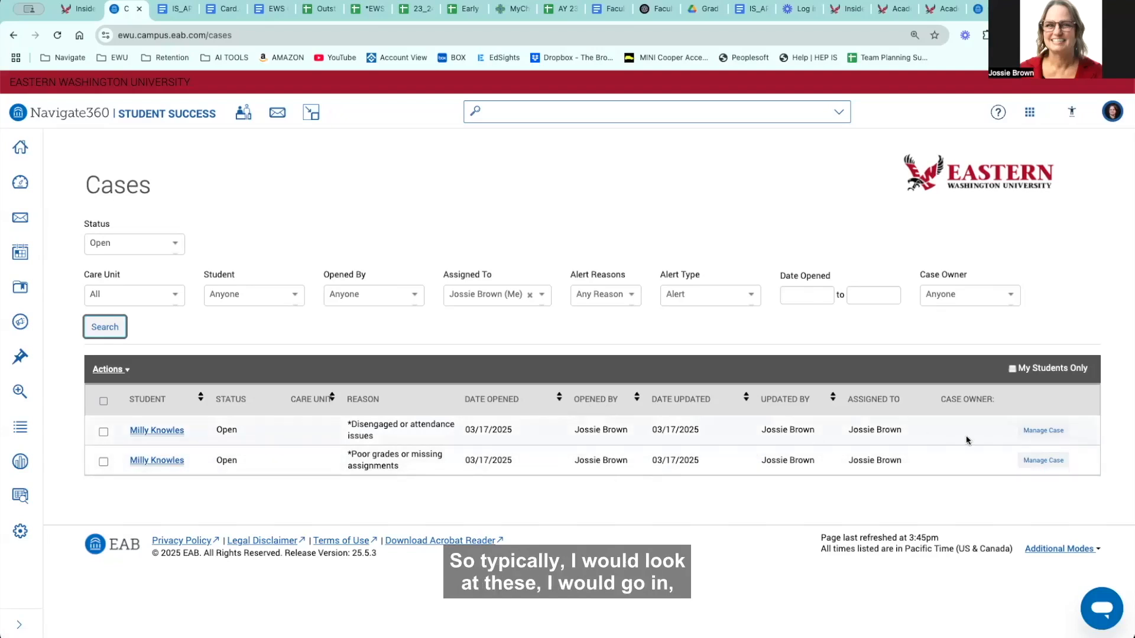
Step: Compare the case comments on the poor grades case and the disengaged or attendance issues case, leaving the latter open
click(1039, 464)
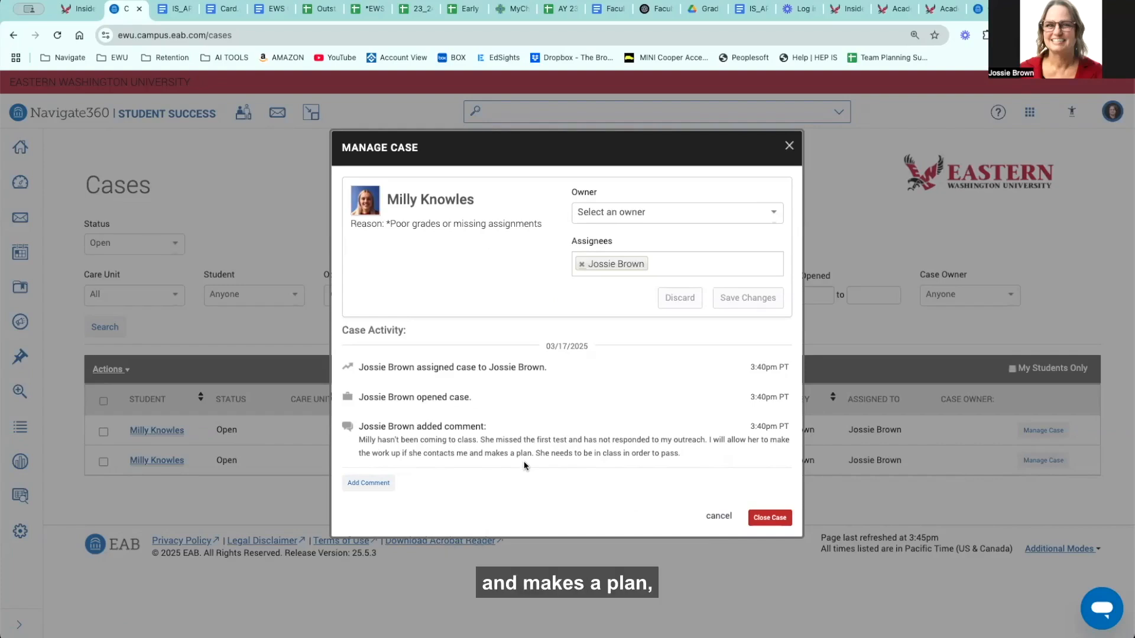
click(720, 517)
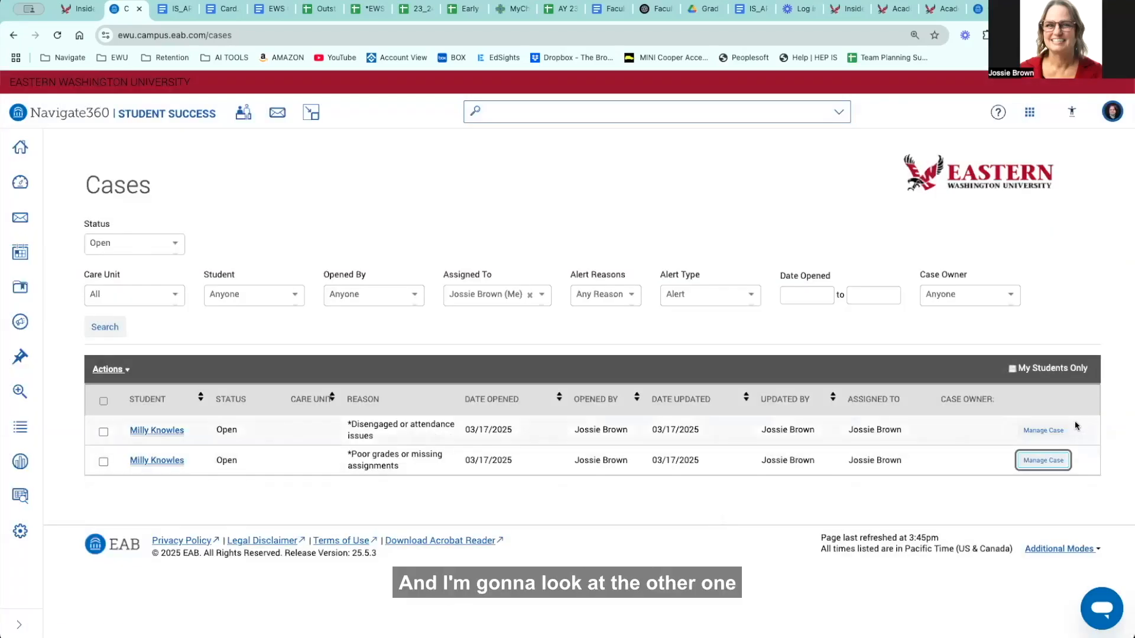
click(1043, 430)
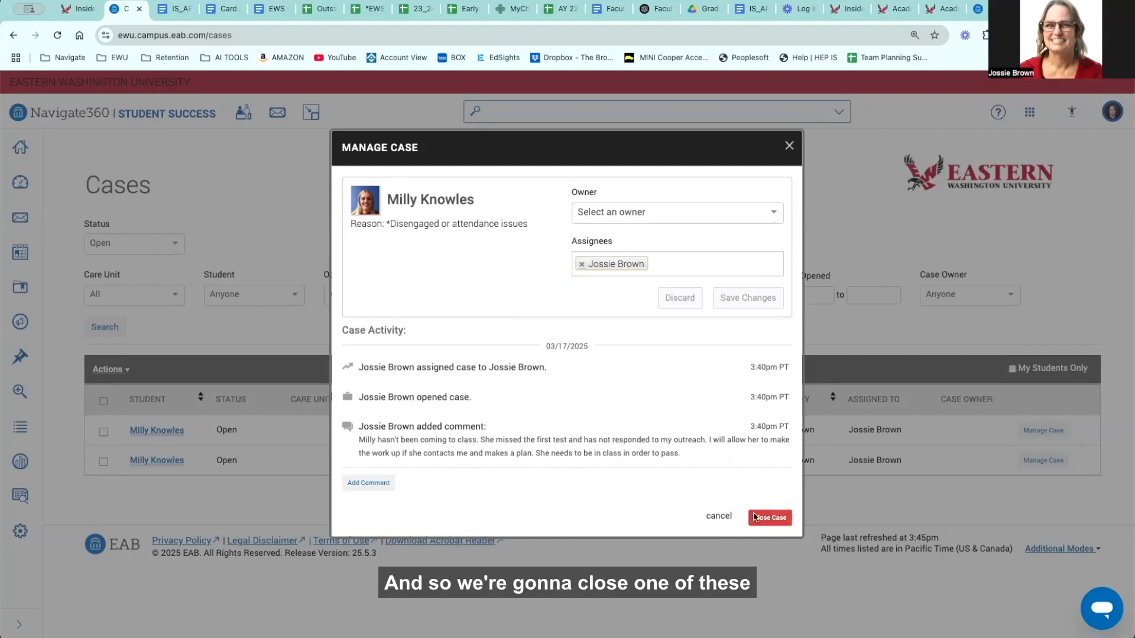
Step: Start closing the disengaged or attendance issues case with the outcome "Duplicate case in same term"
click(770, 518)
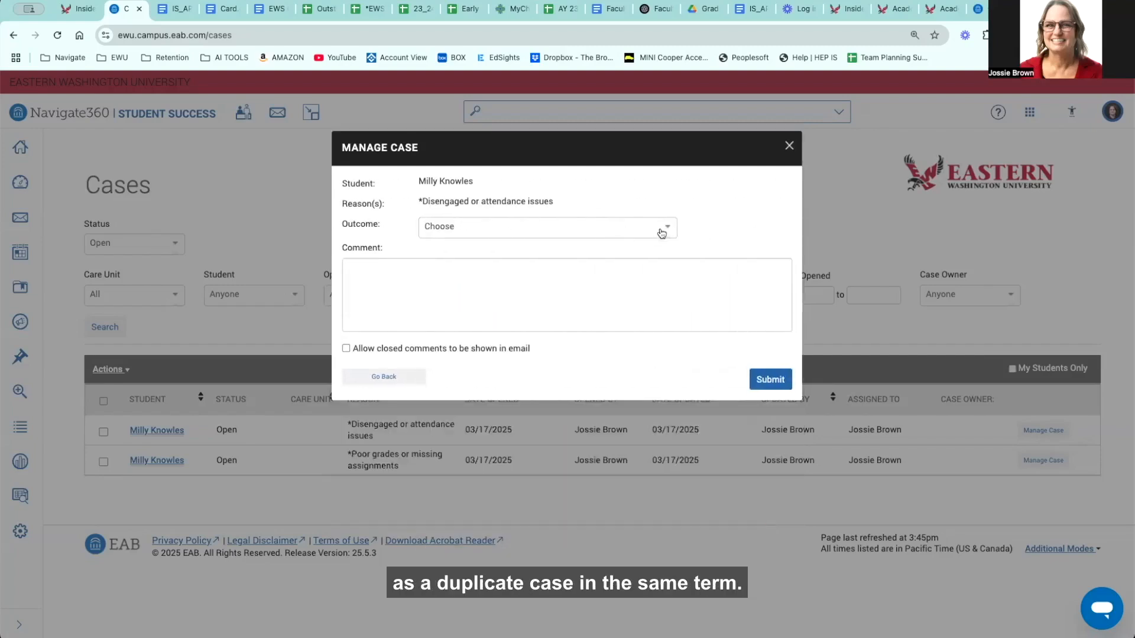
click(666, 228)
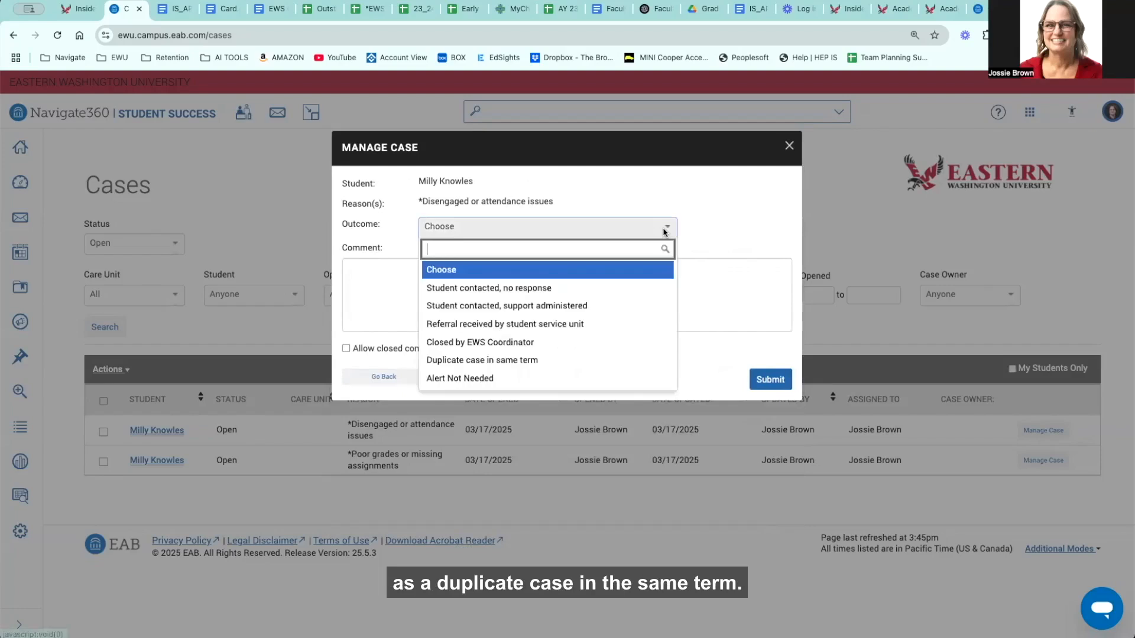
click(510, 363)
Step: Add the closing comment "Duplicate, will work from the other open case.", allow closed comments in email, and submit the closure
click(417, 282)
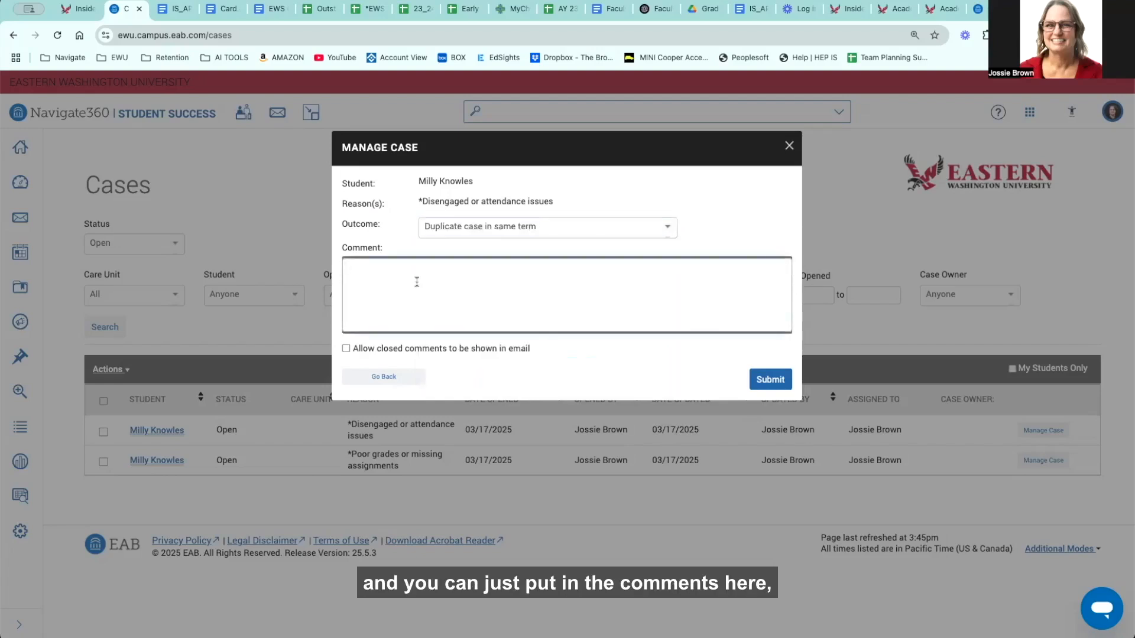
text(Du)
text(plicate, will)
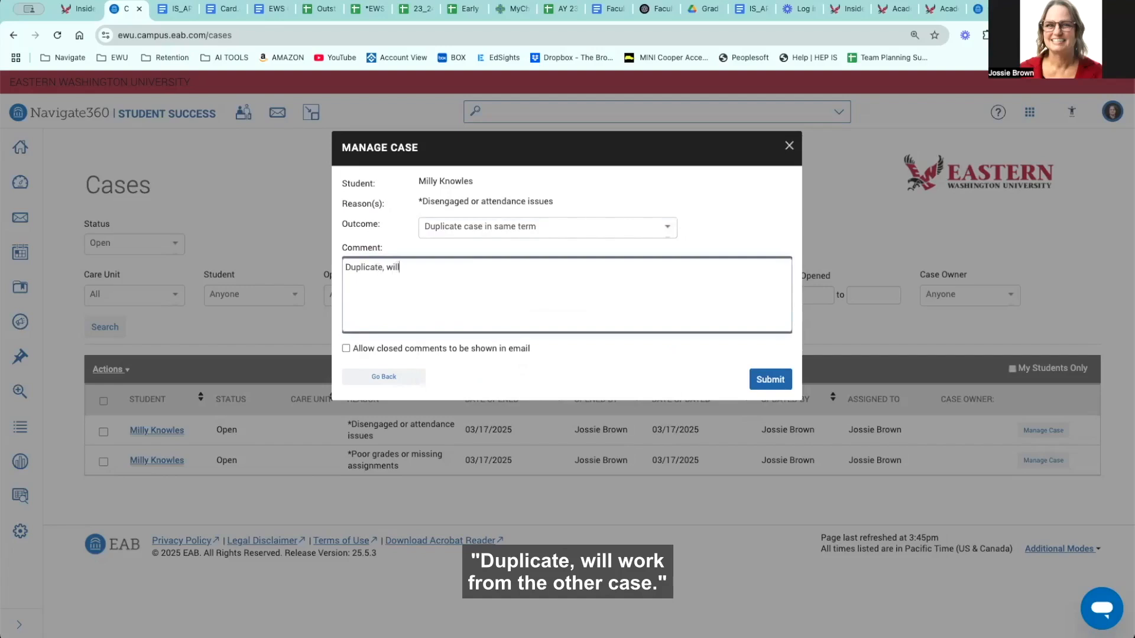
text( work from the other open case.)
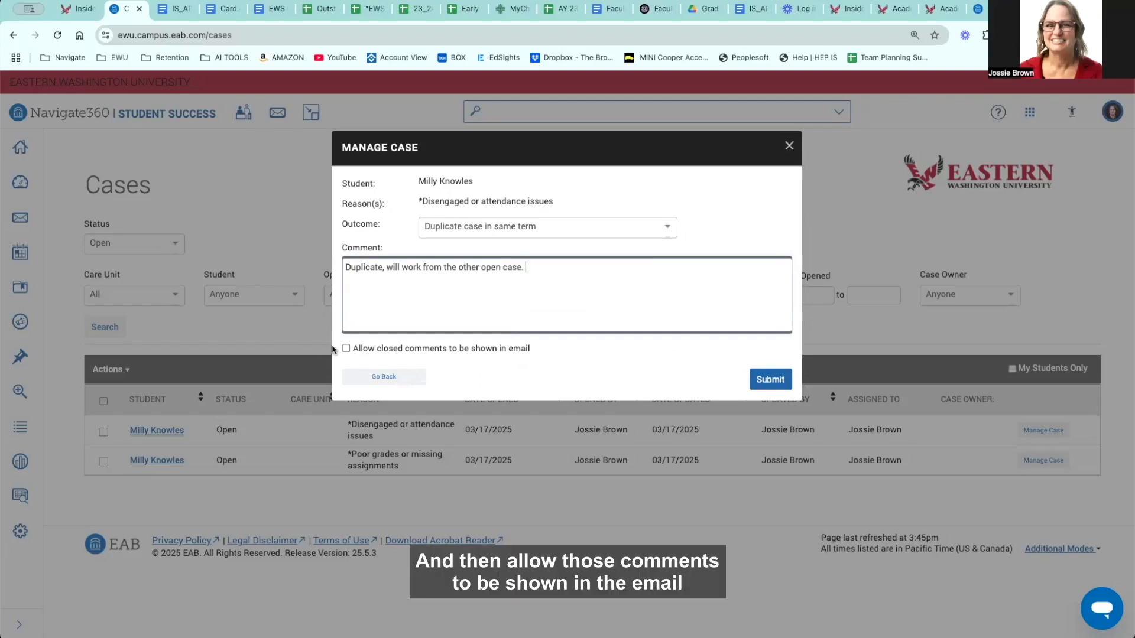
click(346, 349)
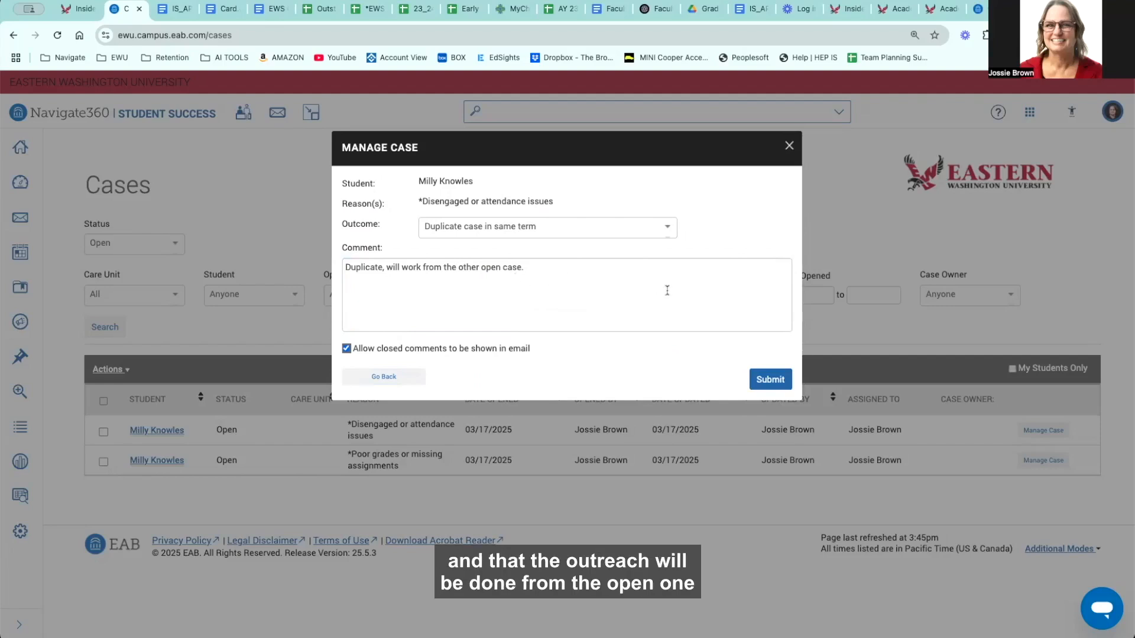
click(767, 380)
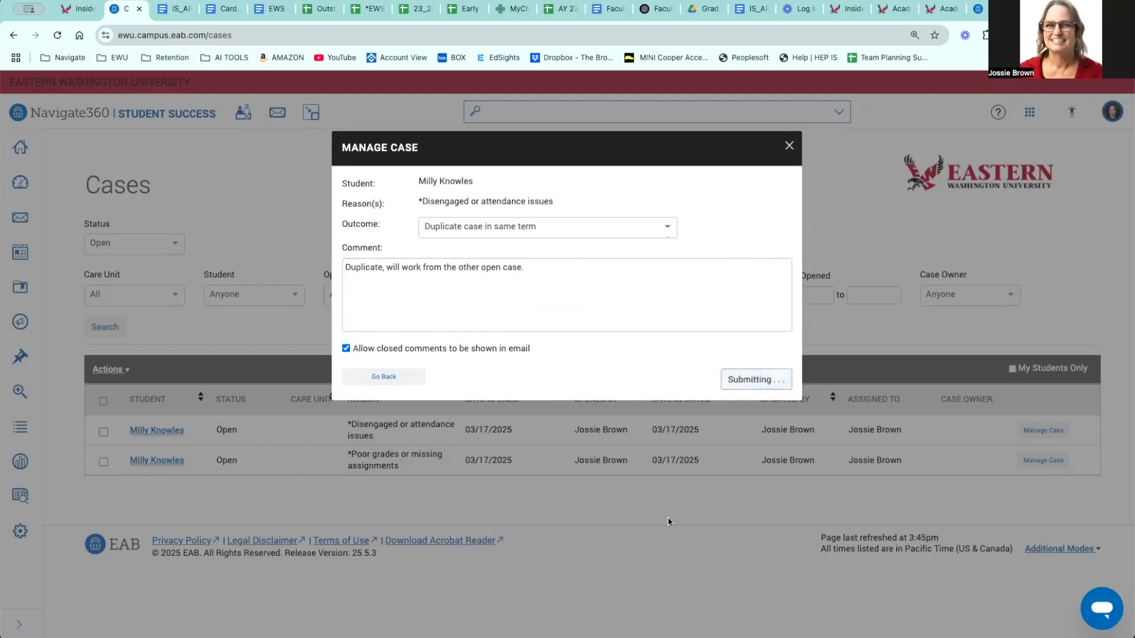
click(788, 145)
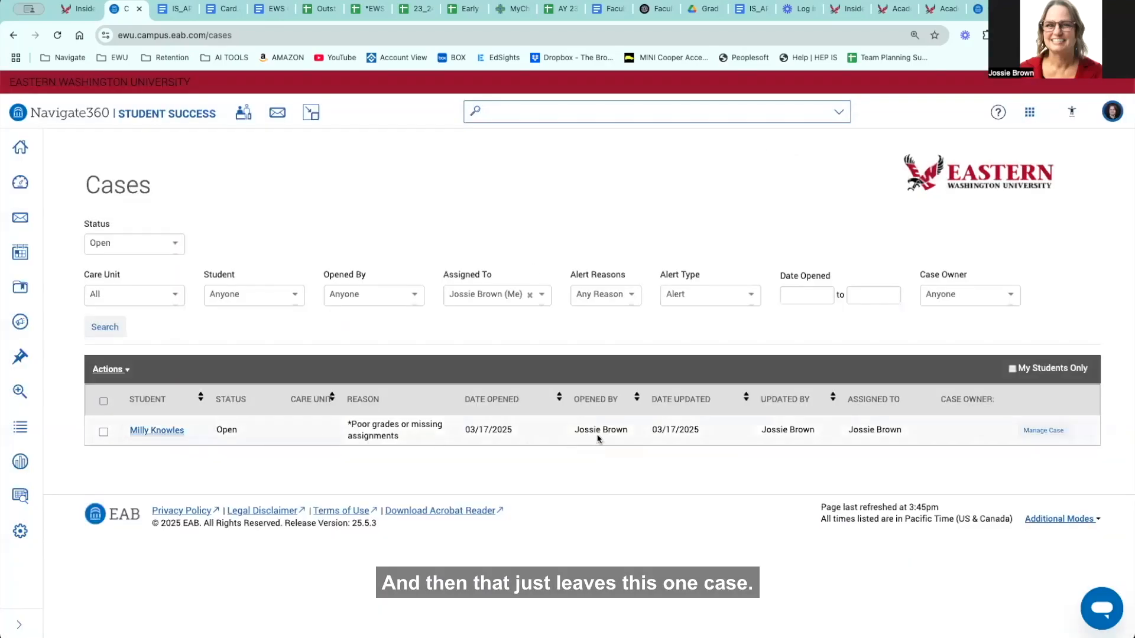
Step: Review the remaining poor grades or missing assignments case's activity and comment, and leave the case open
click(1043, 430)
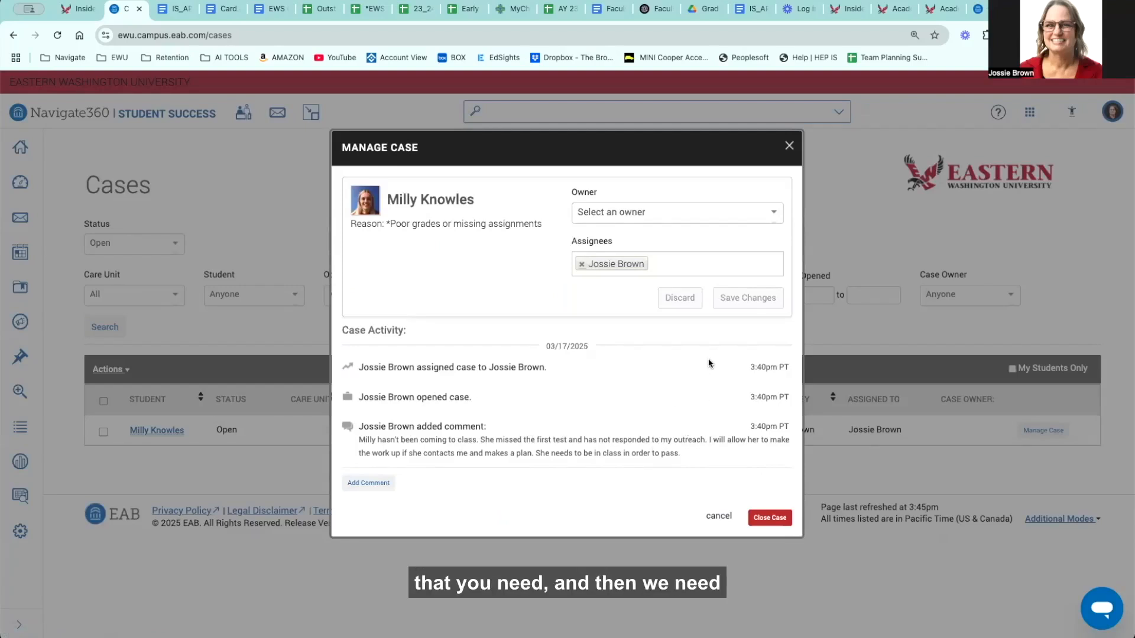
click(788, 147)
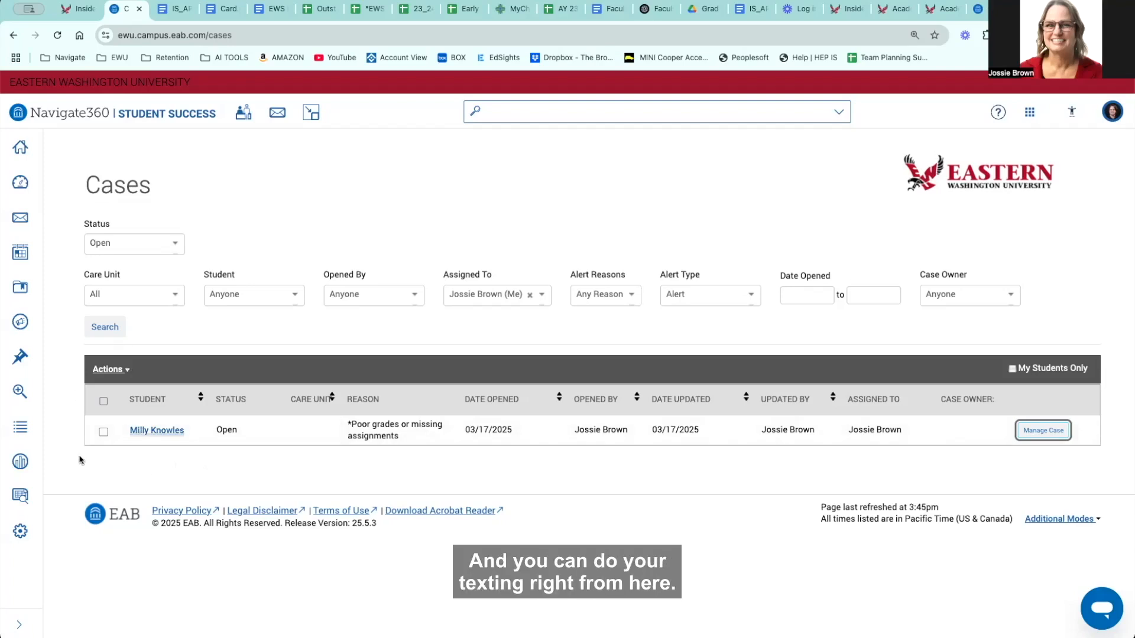
Step: Select the remaining case and start a new message to its student as a text instead of an email
click(103, 432)
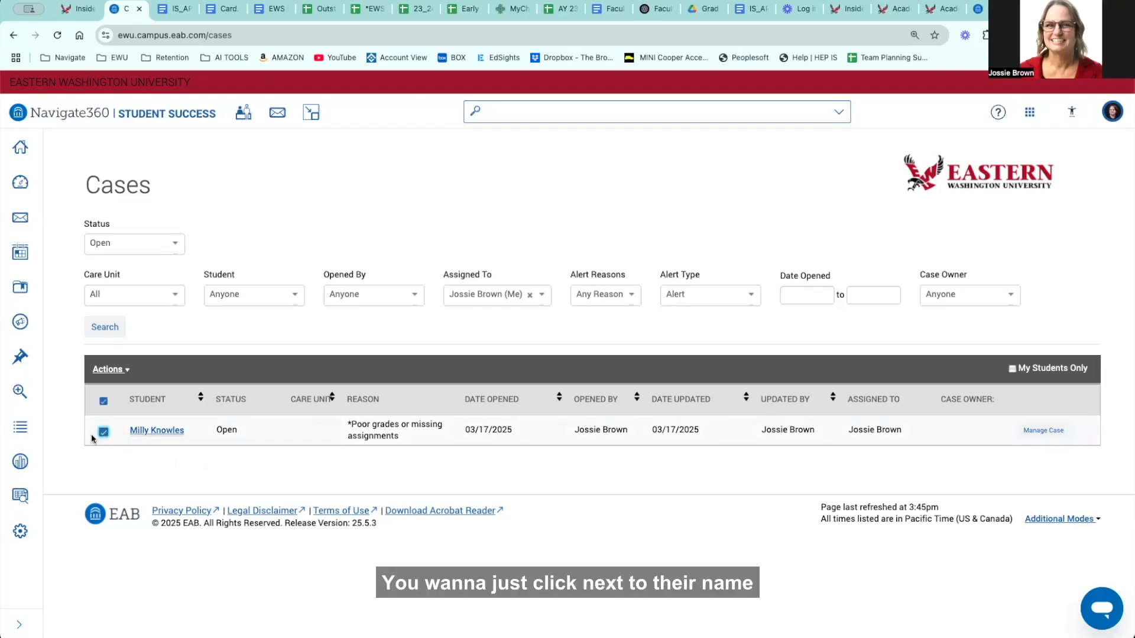
click(126, 370)
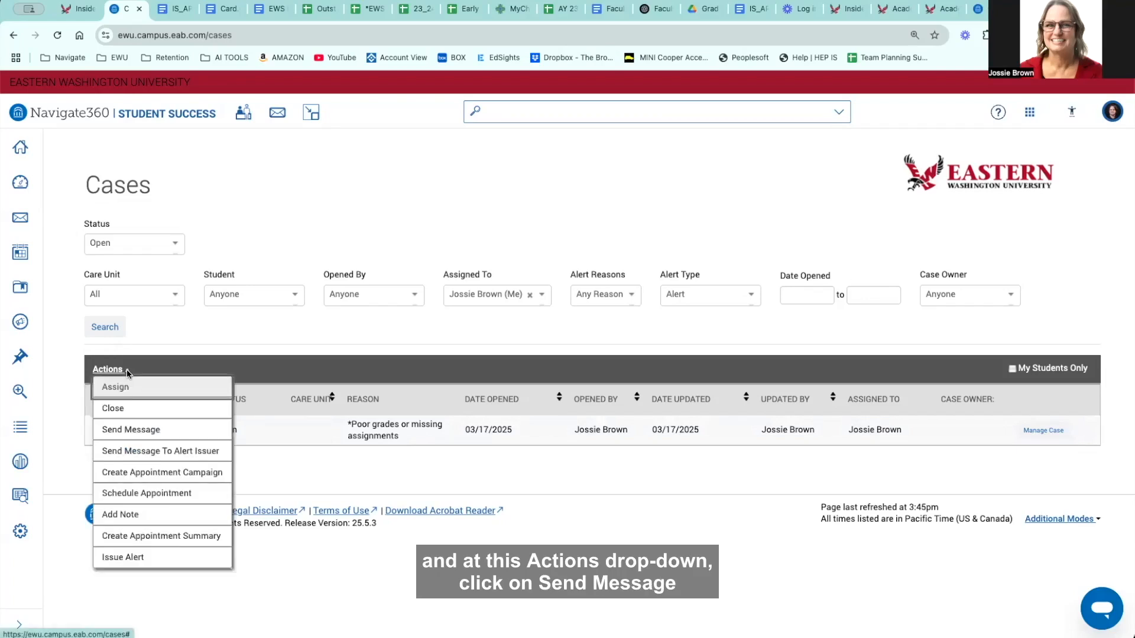
click(129, 430)
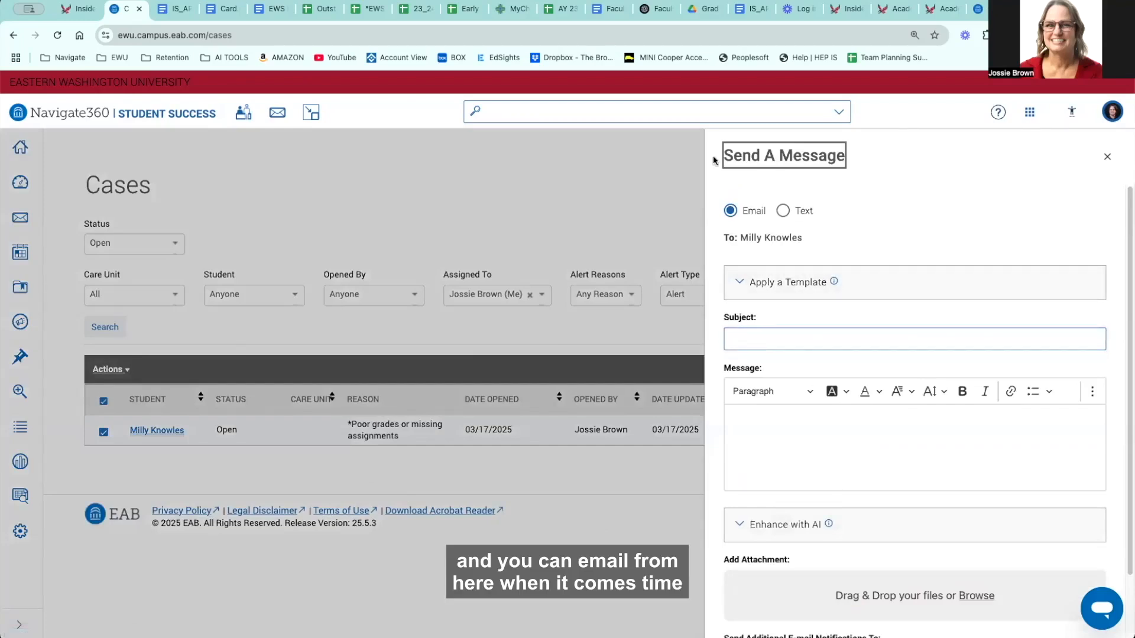
click(782, 213)
click(760, 343)
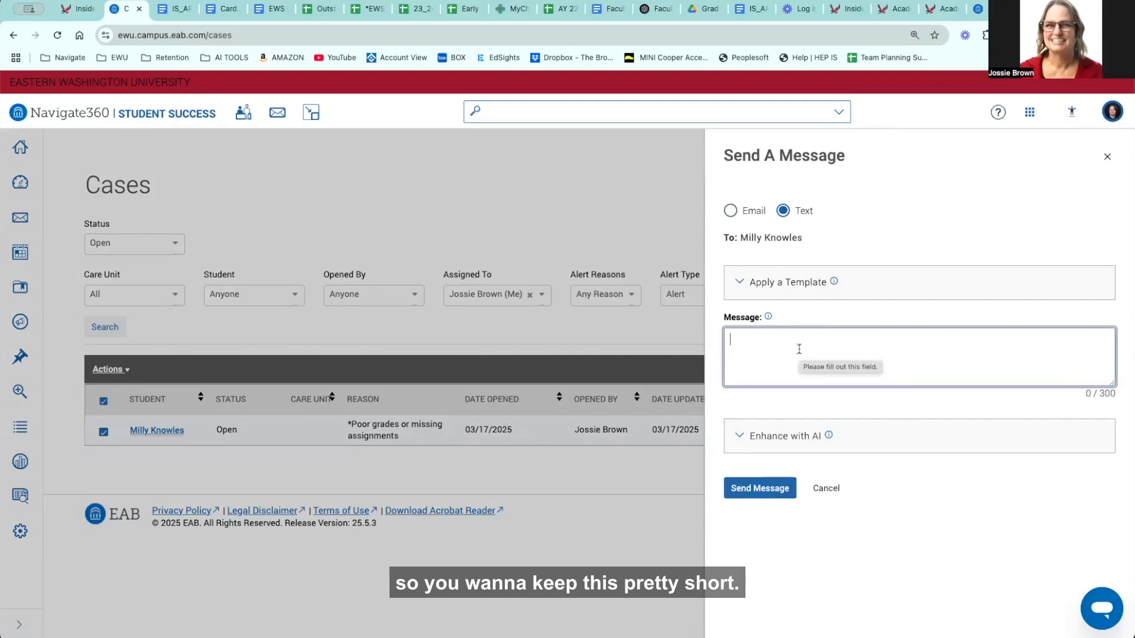
text(This)
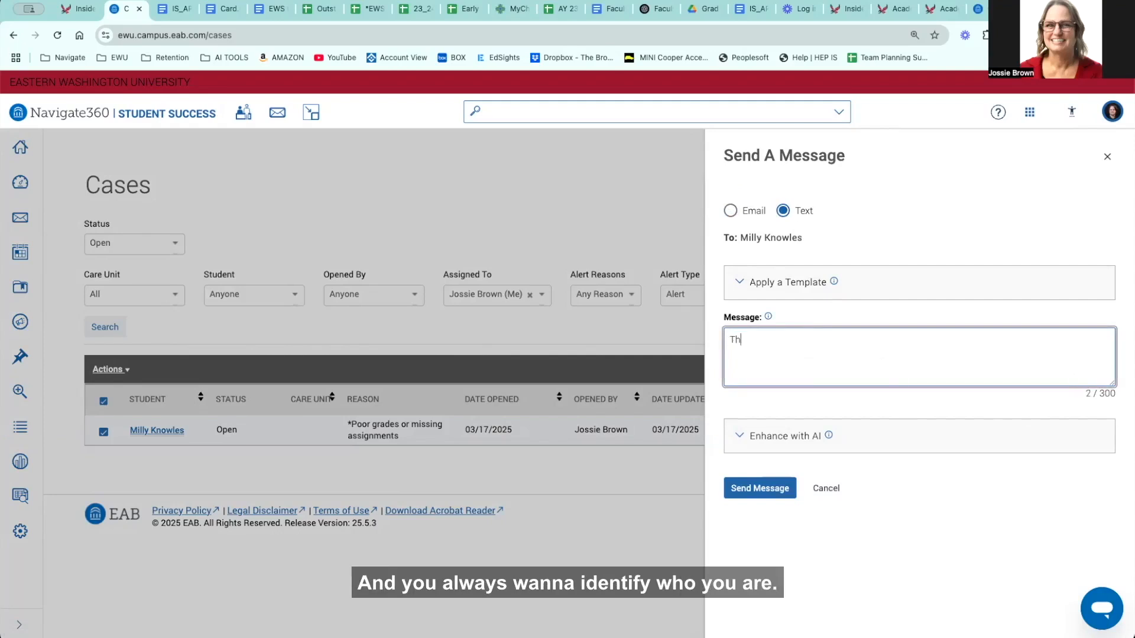
key(BackSpace)
key(BackSpace)
key(BackSpace)
key(BackSpace)
key(BackSpace)
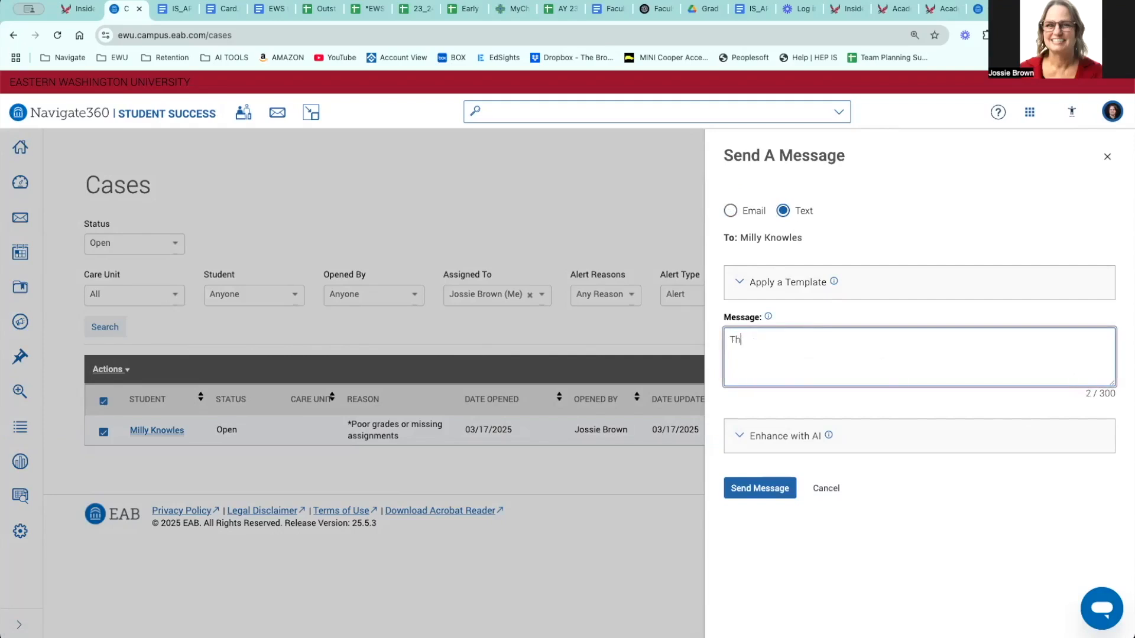
Step: Begin the text with "Hey", an introduction giving the sender's first name at EWU, and "I got an alert that you might be struggling this term."
text(Hey, th)
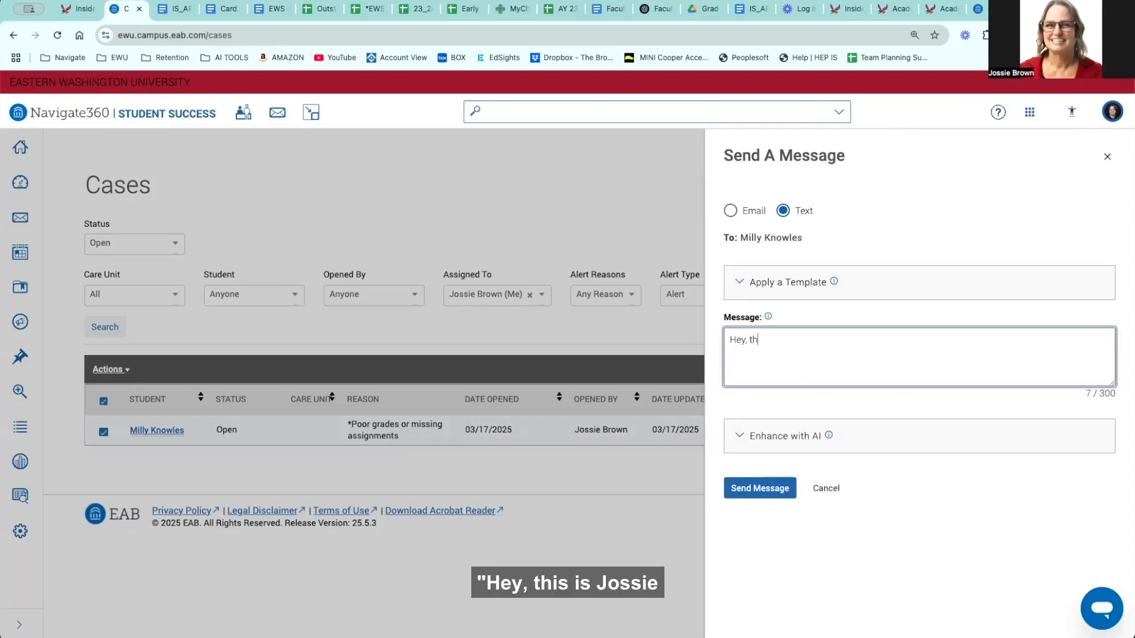
text(is is Jossie f)
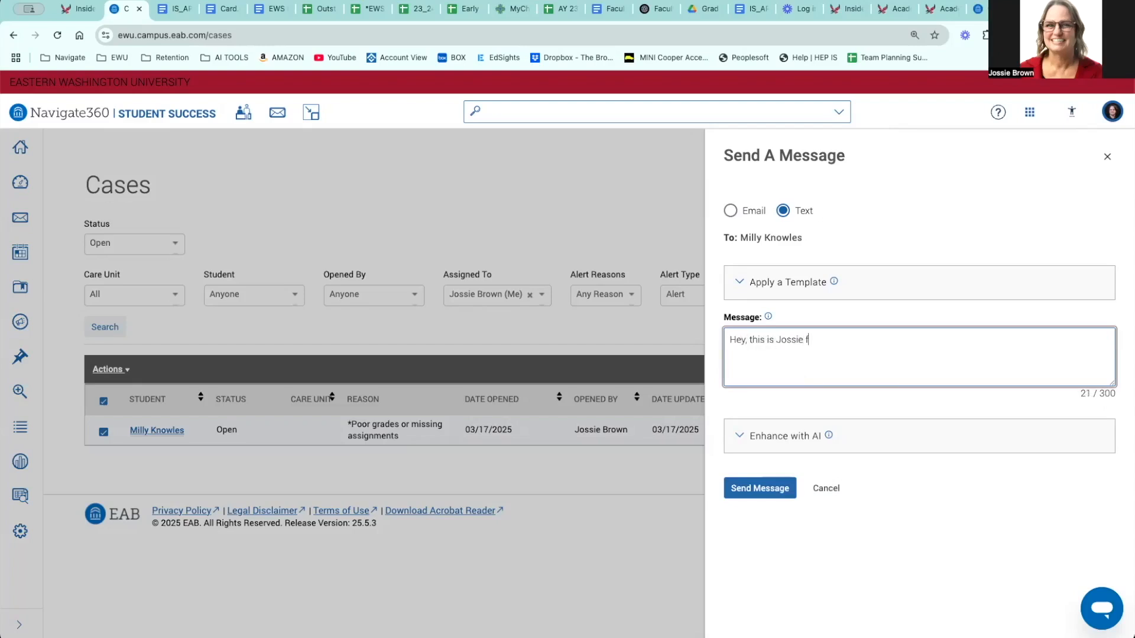
text(rom EWU)
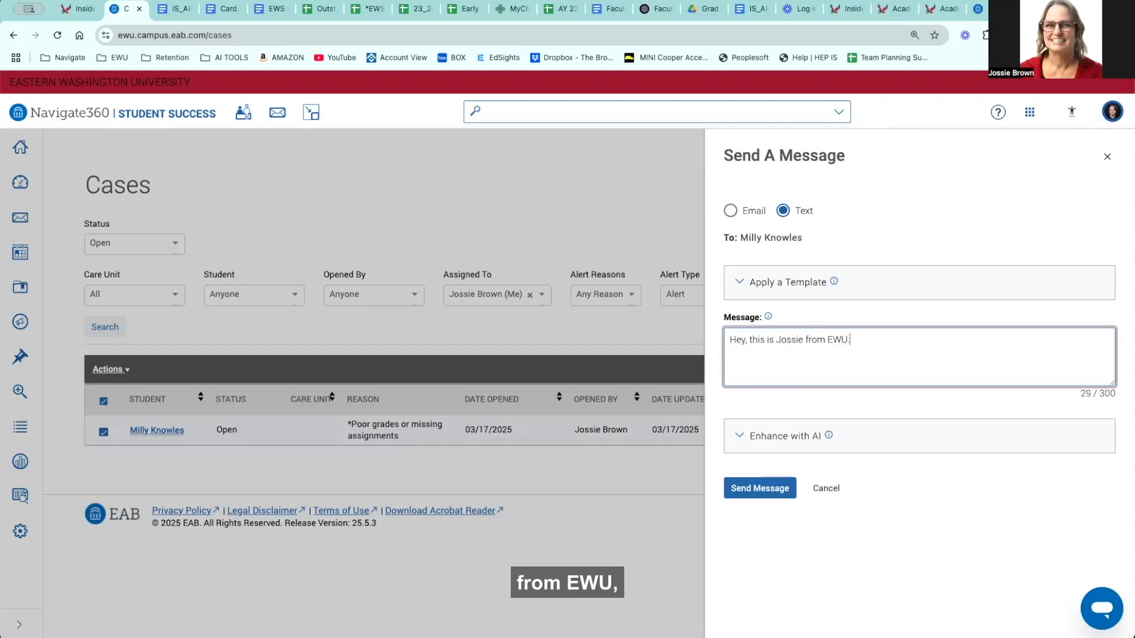
text(. I got an )
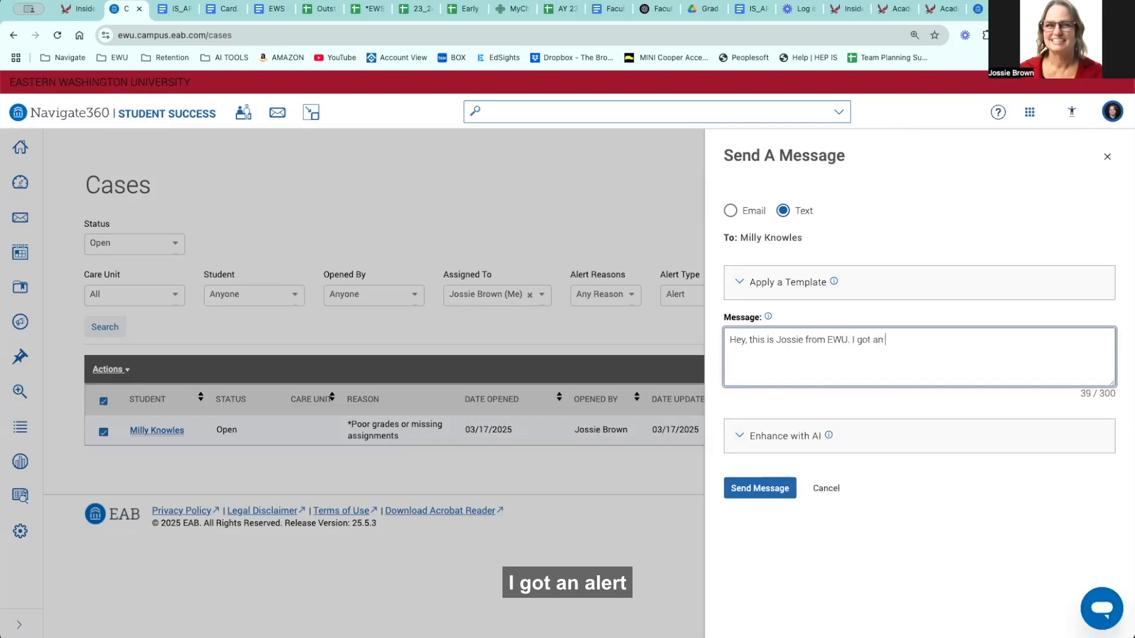
text(alert that you m)
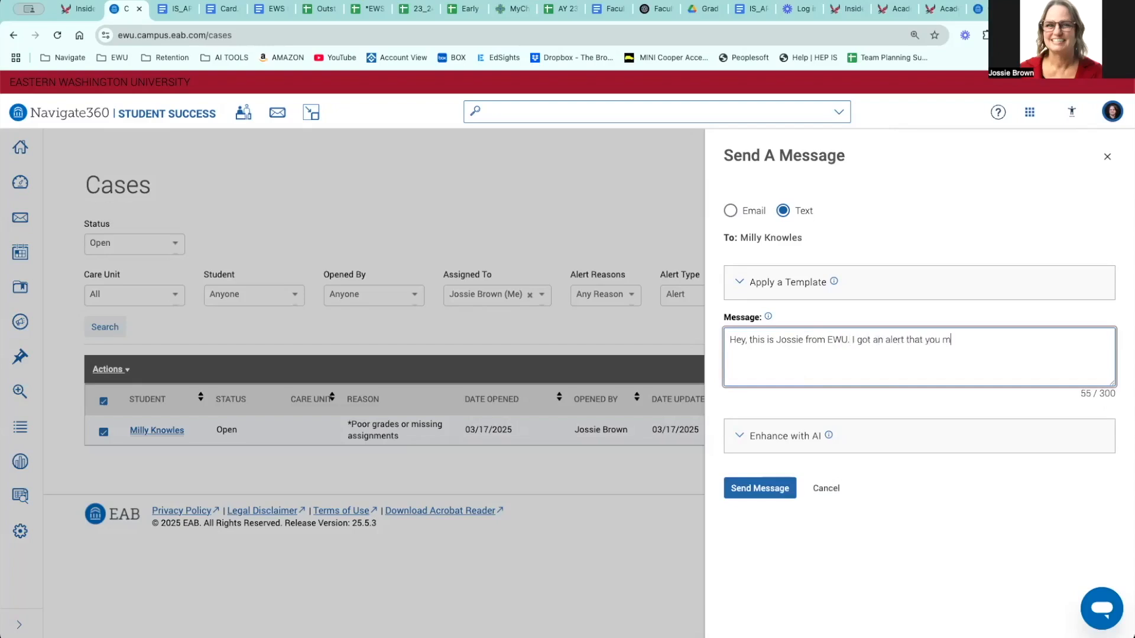
text(ight be stru)
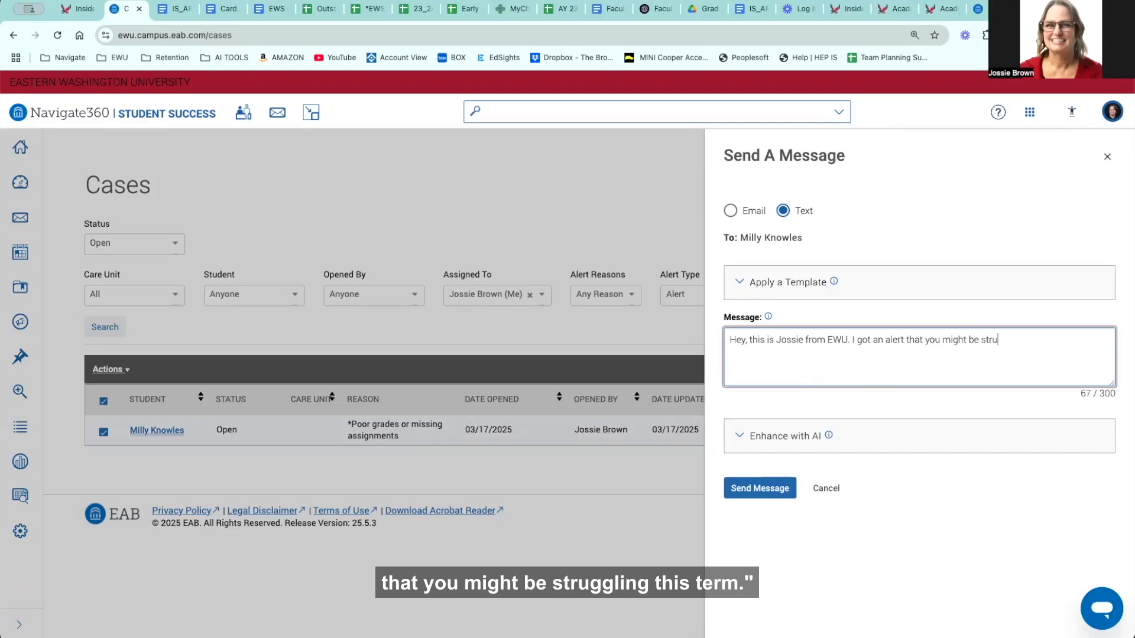
text(ggling this term. Is t)
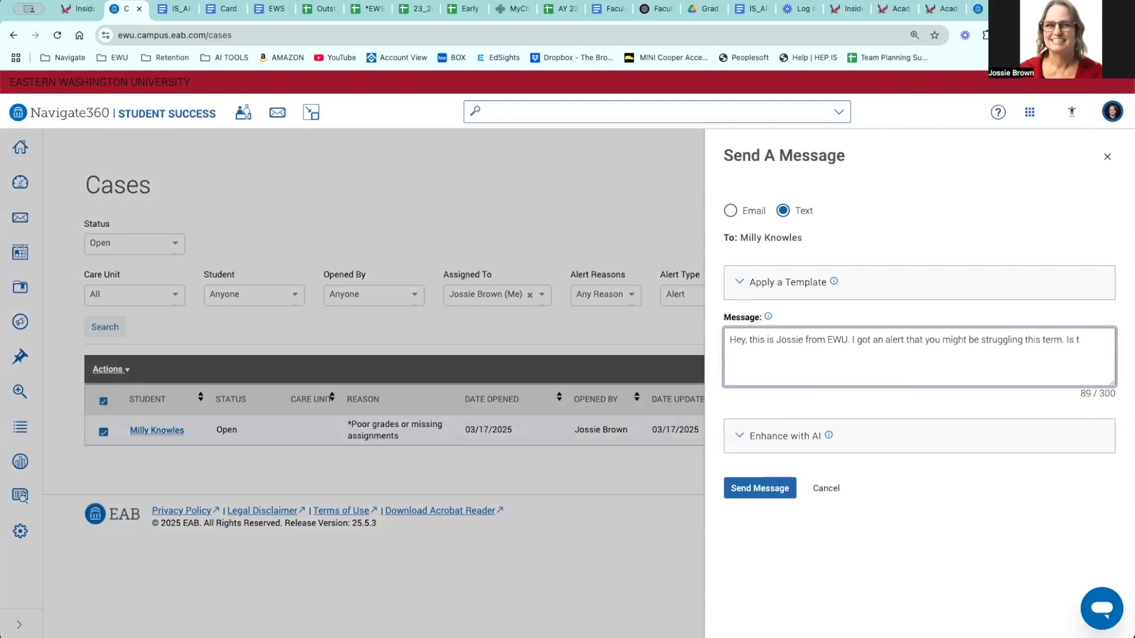
Step: Complete the message with "Is everything ok? Is there something going on making it hard for you this term? How can I support you?"
key(BackSpace)
text(everything ok? Is there som)
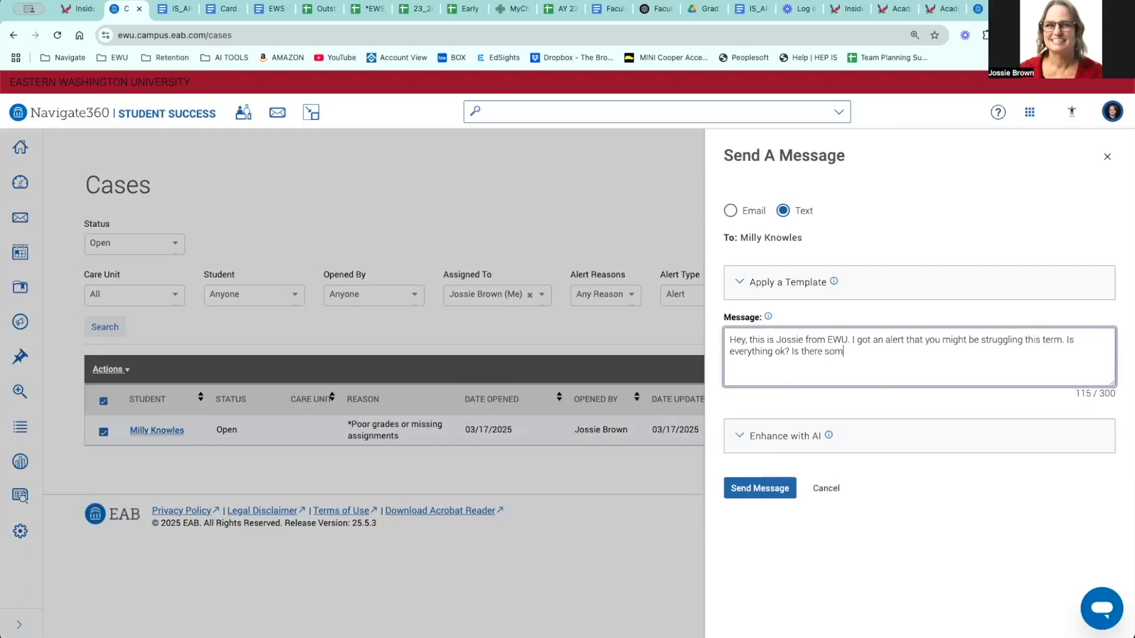
text(ething going on )
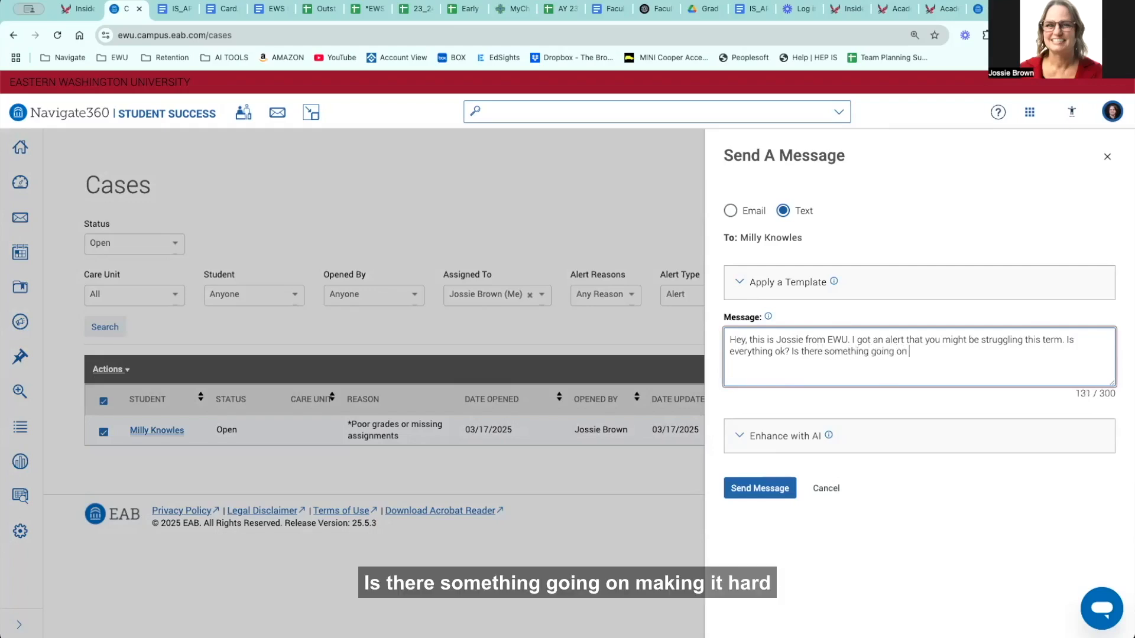
text(making it hard for)
text( you thi)
key(BackSpace)
key(BackSpace)
key(BackSpace)
key(BackSpace)
key(BackSpace)
key(BackSpace)
key(BackSpace)
key(BackSpace)
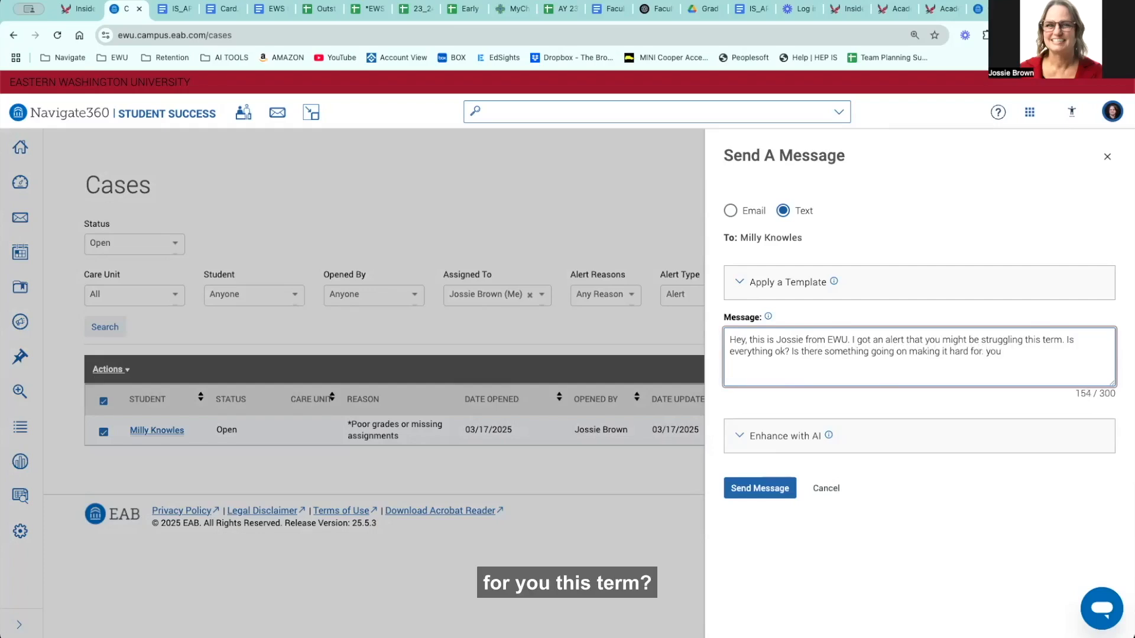
text(.)
key(BackSpace)
key(BackSpace)
text(you this)
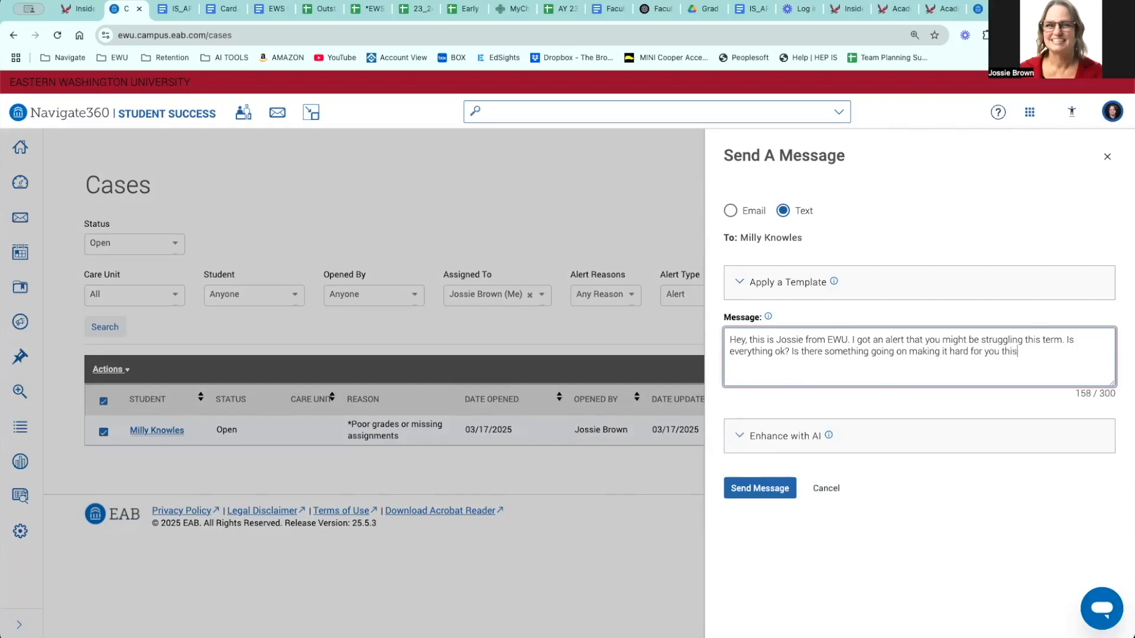
text( term? How can I supp)
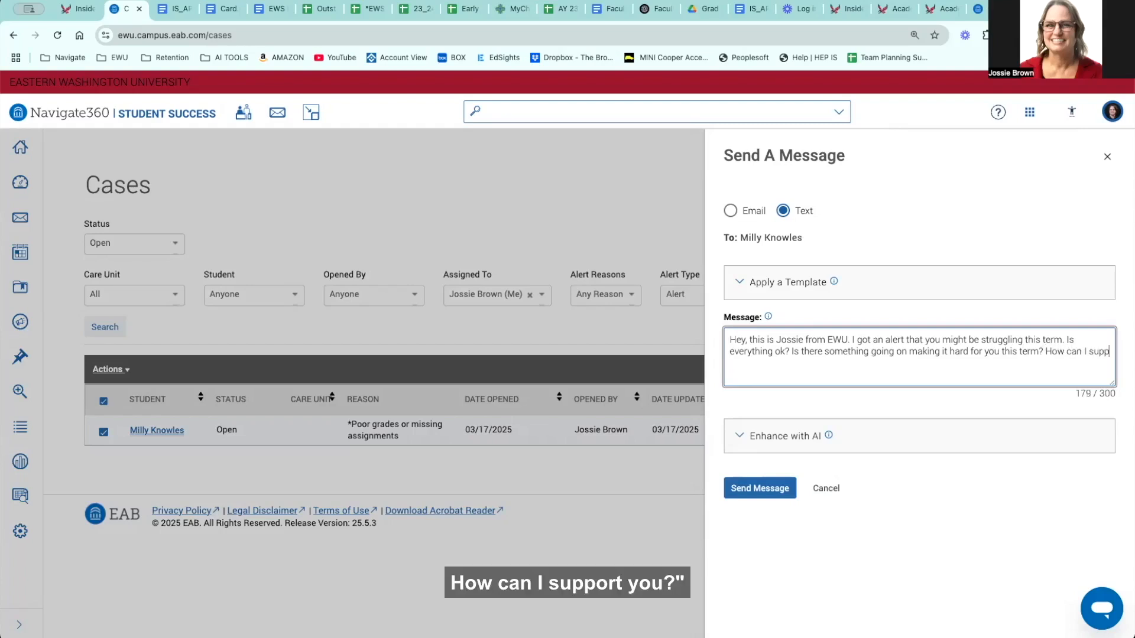
text(ort you?)
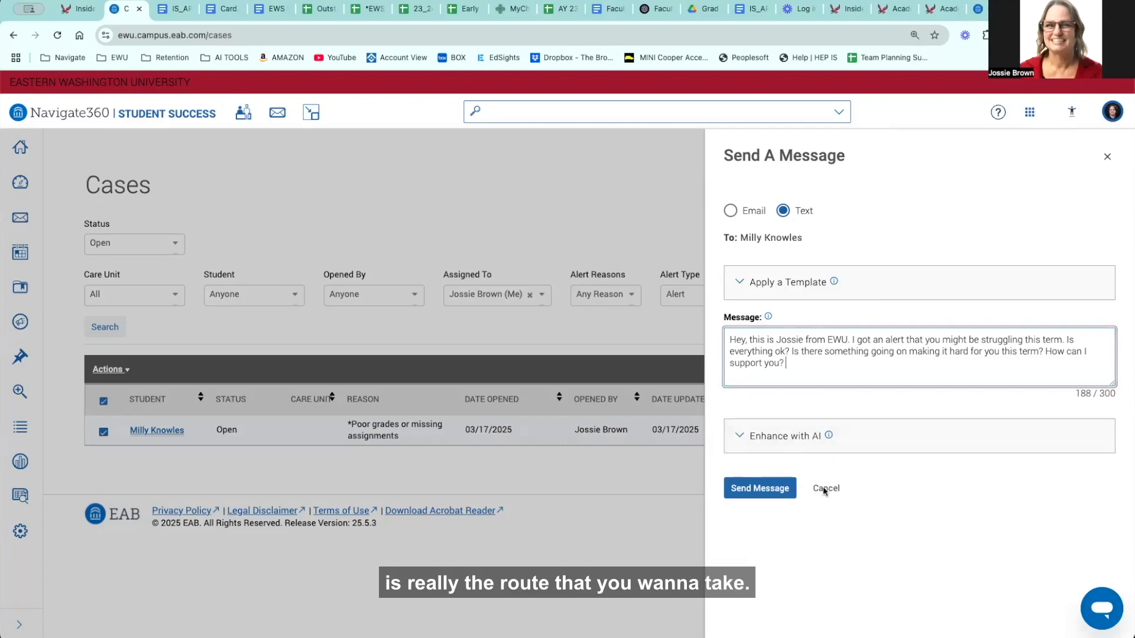
Step: Copy the full message text and cancel the message without sending it
drag(786, 363, 721, 341)
key(ctrl+c)
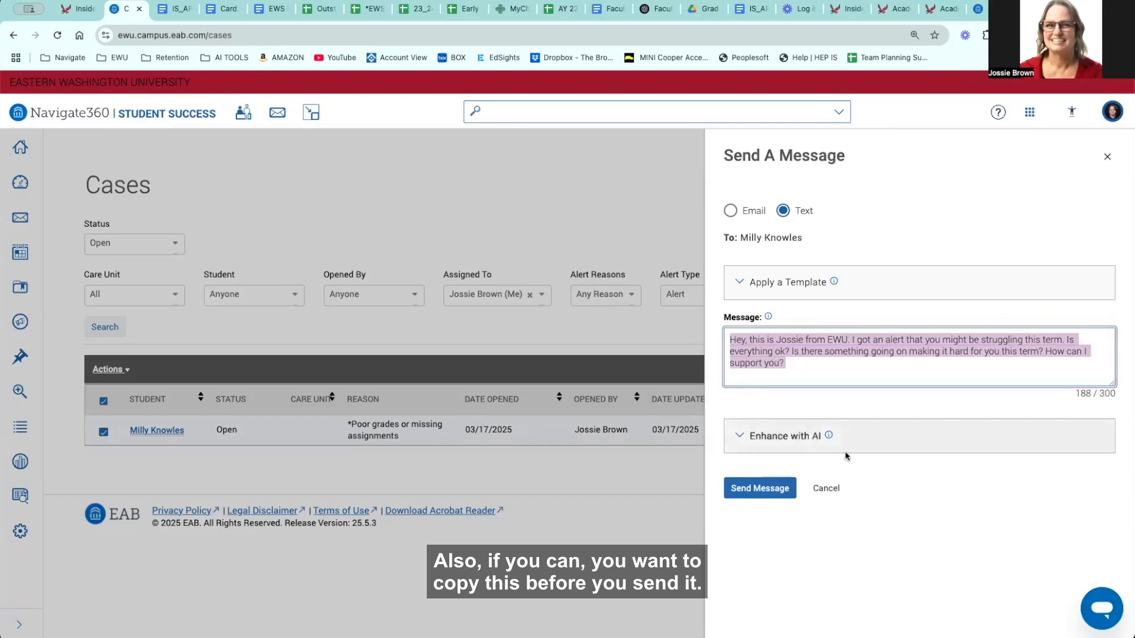
click(842, 492)
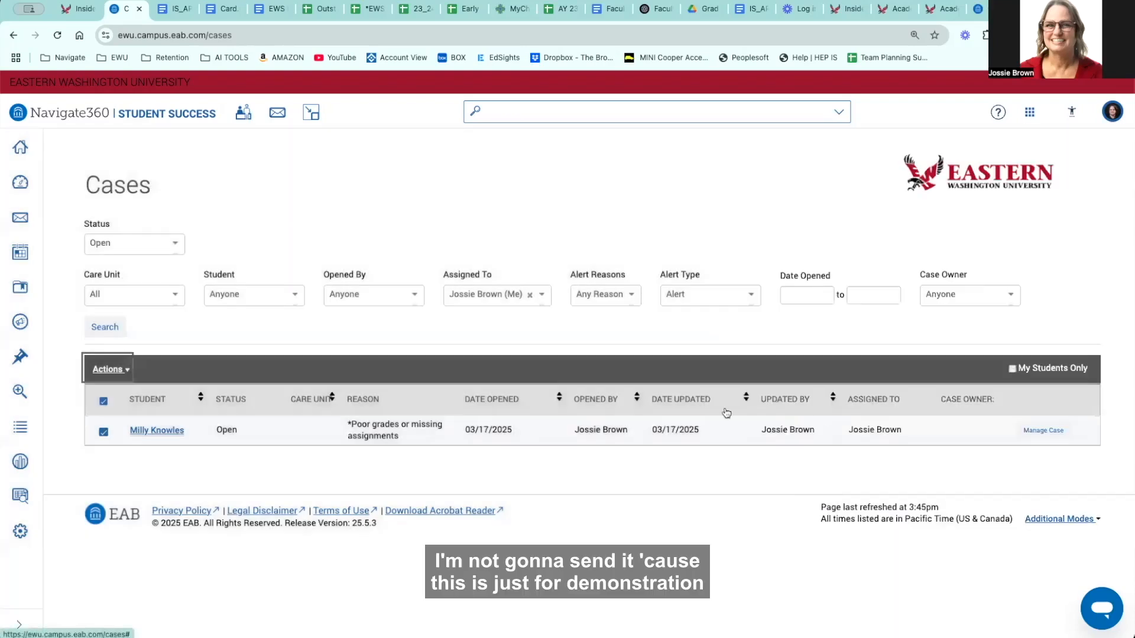
Step: Add a comment to the poor grades or missing assignments case reading "Texted student:" followed by the copied message
click(1039, 430)
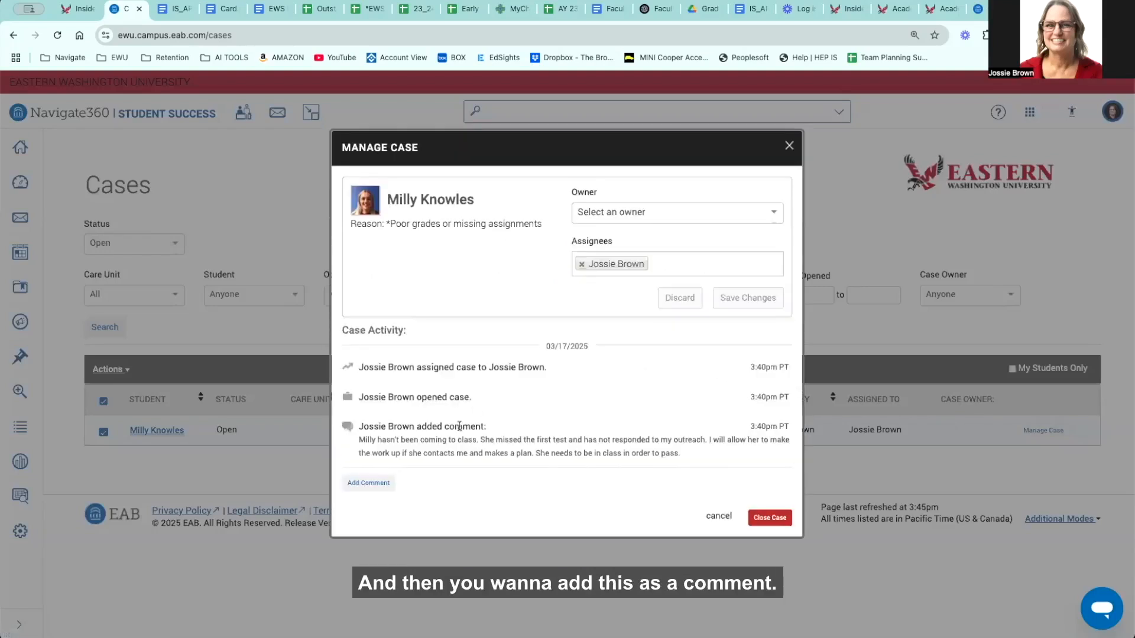
click(367, 482)
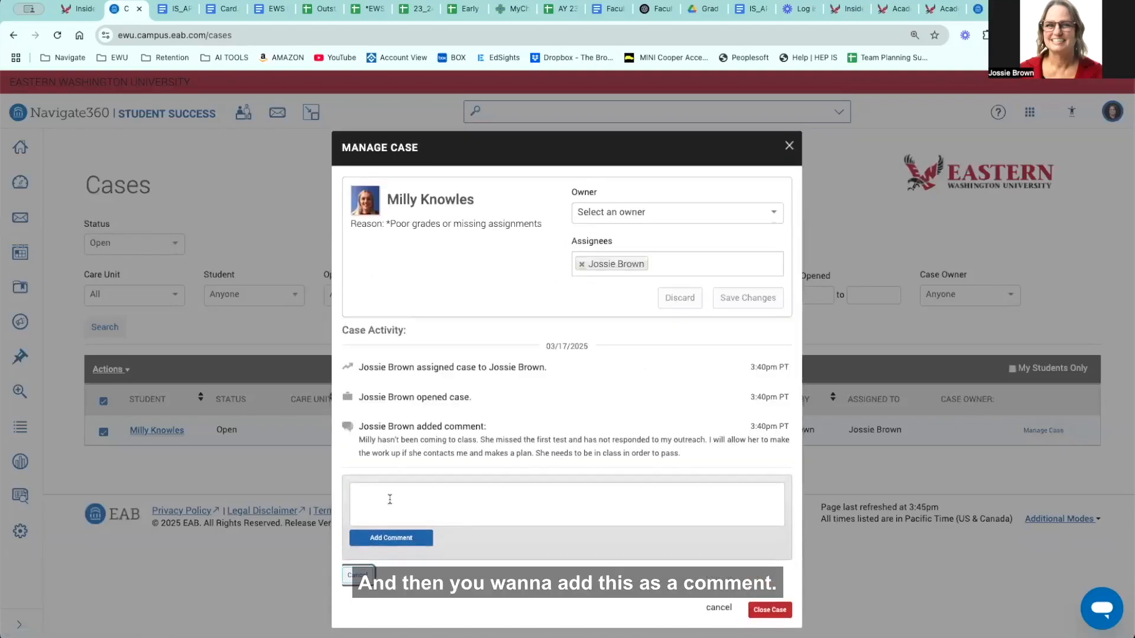
text(xt)
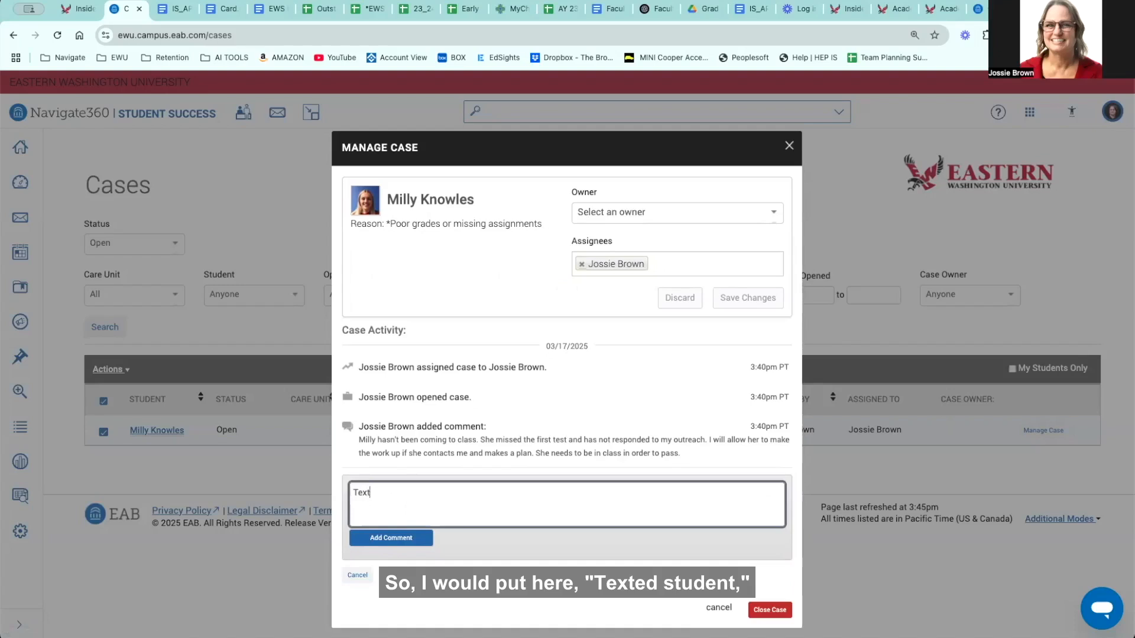
text(ed student:)
key(ctrl+v)
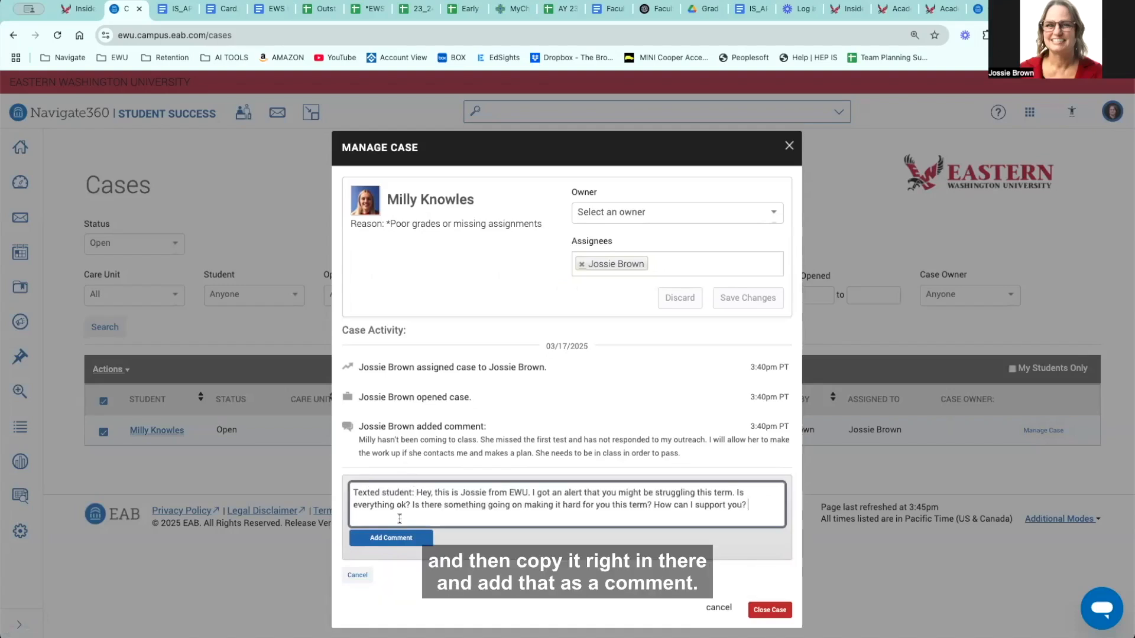
click(395, 538)
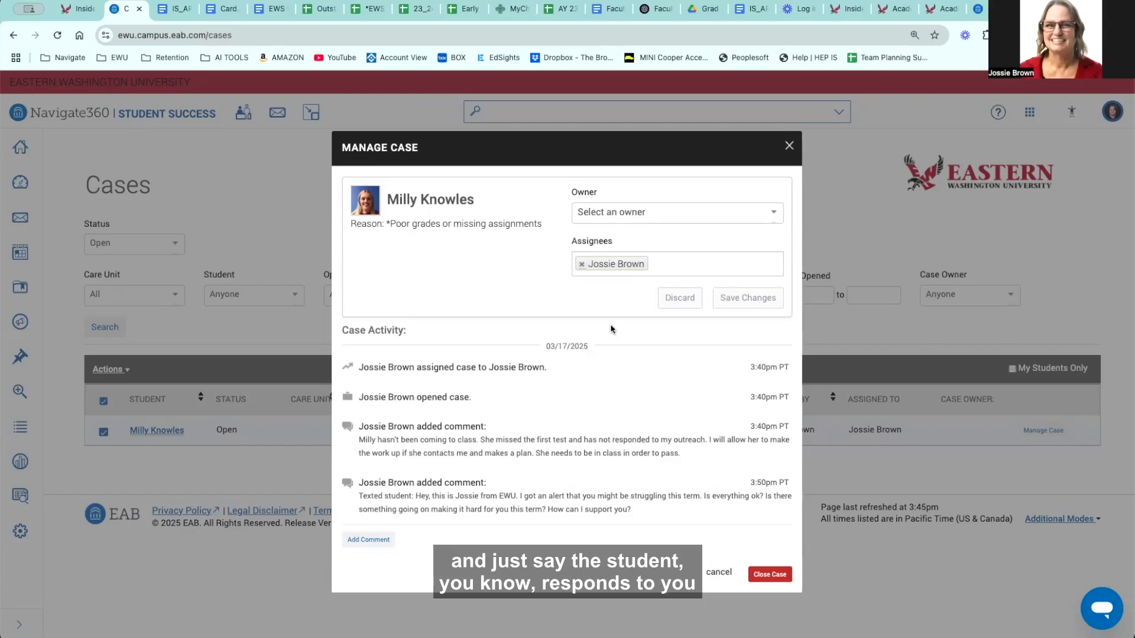
Step: Add and copy the case comment "Student responded that their car was broken and is now fixed. Made arrangements to retake test and will be in class."
click(374, 539)
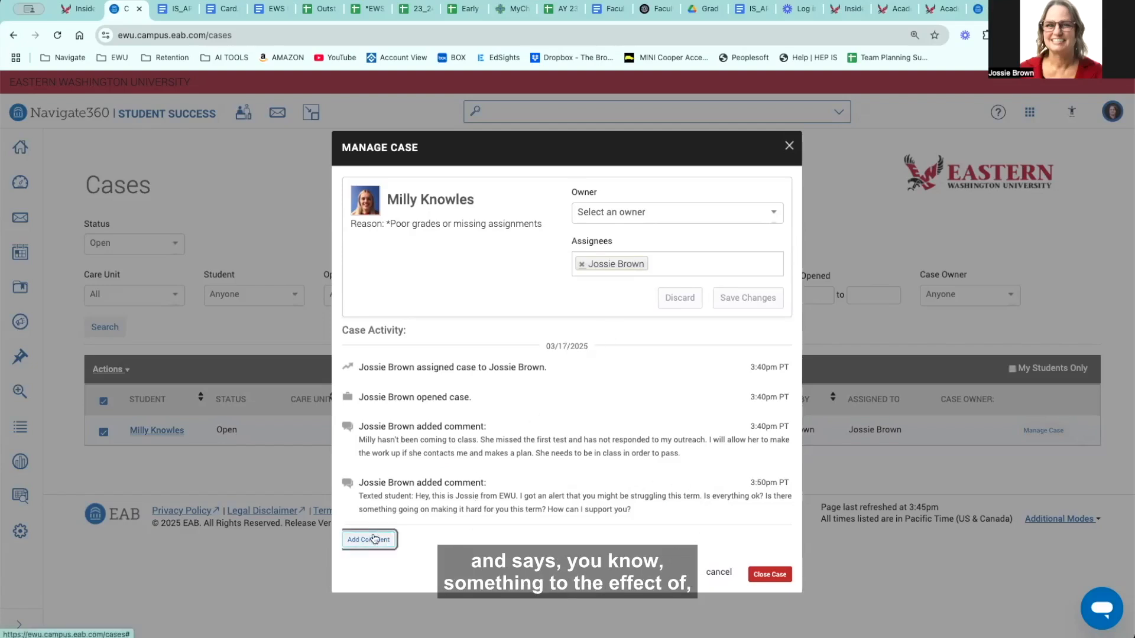
click(419, 547)
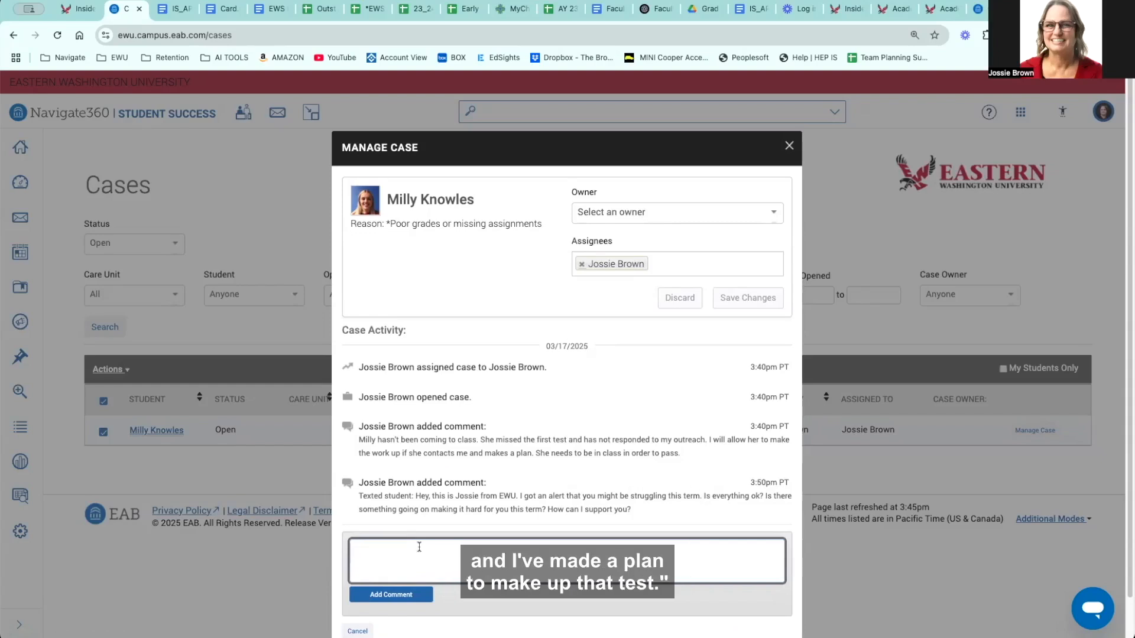
text(Student responded that their car was b)
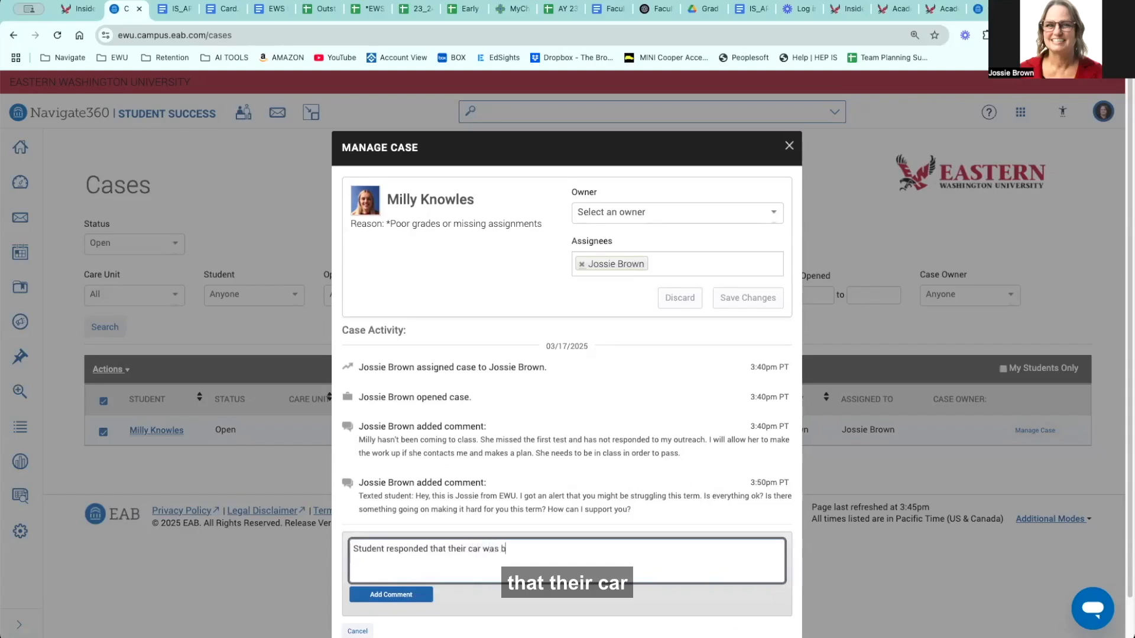
text(roken and is now fixe)
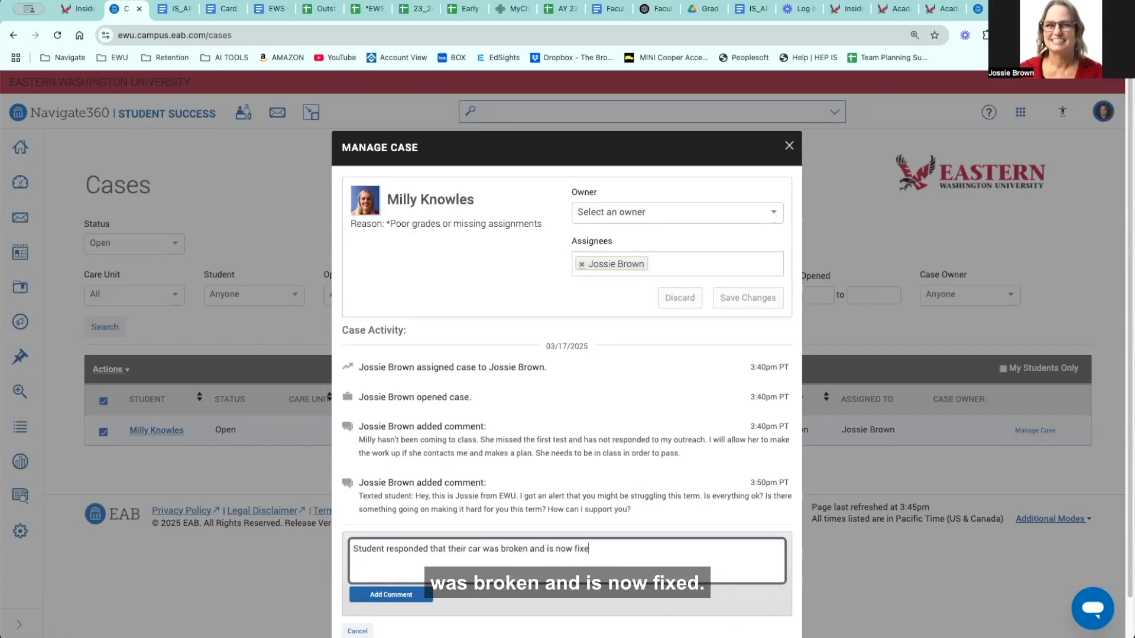
text(d. Made arrangements to retake test and will be in class.)
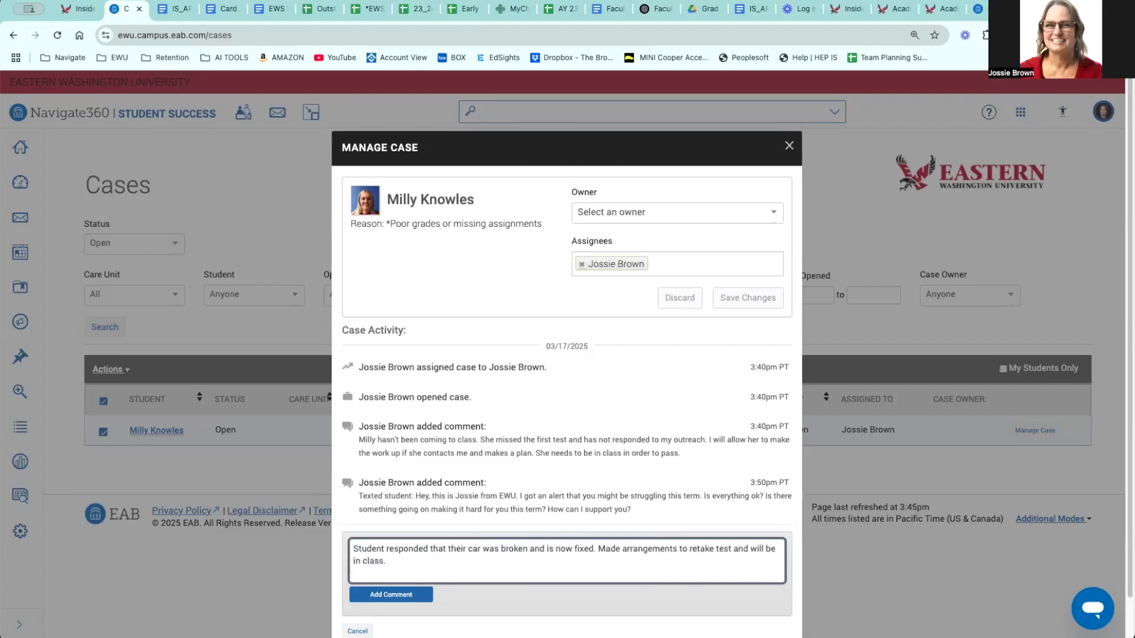
drag(388, 561, 352, 545)
key(ctrl+c)
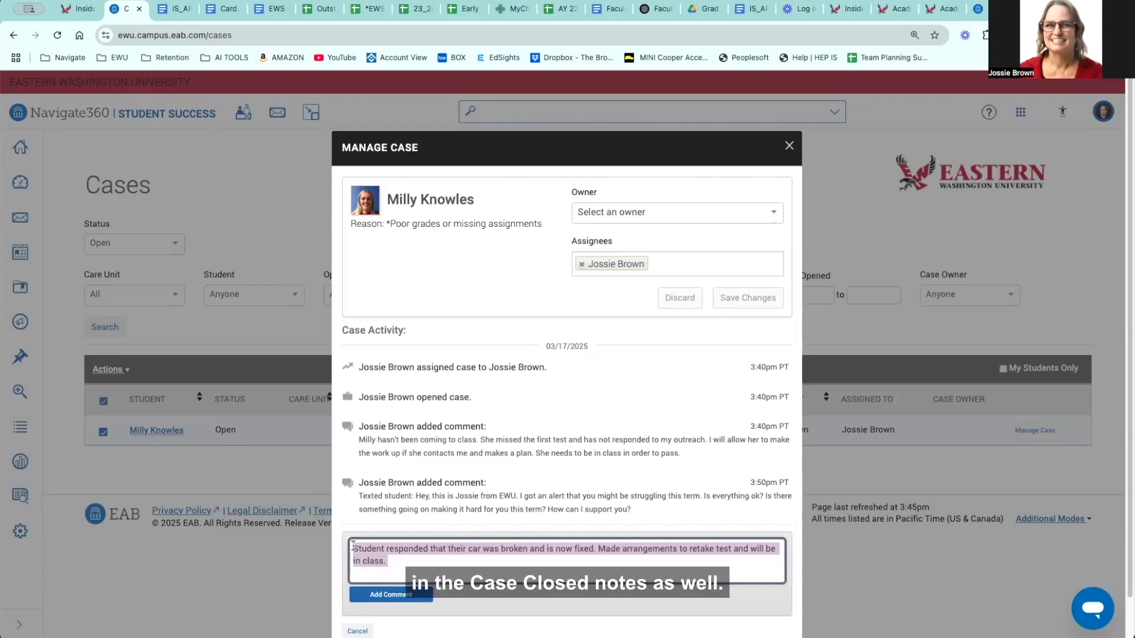
click(391, 594)
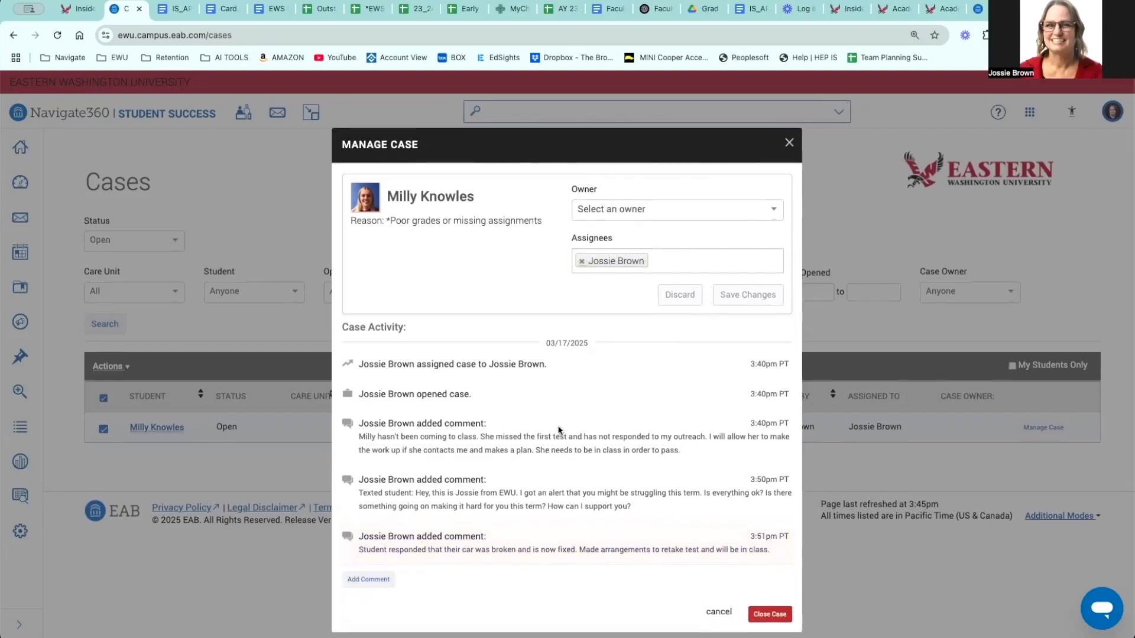
Step: Start closing the case, review the outcome choices without selecting one, and paste the copied student response as the closing comment
click(770, 617)
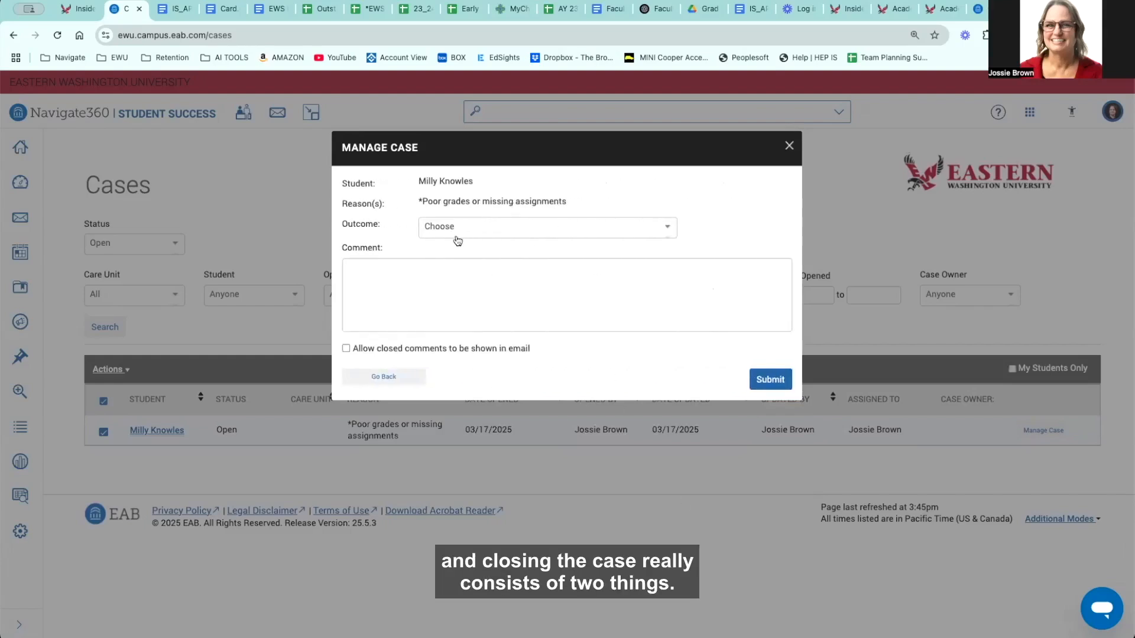
click(665, 233)
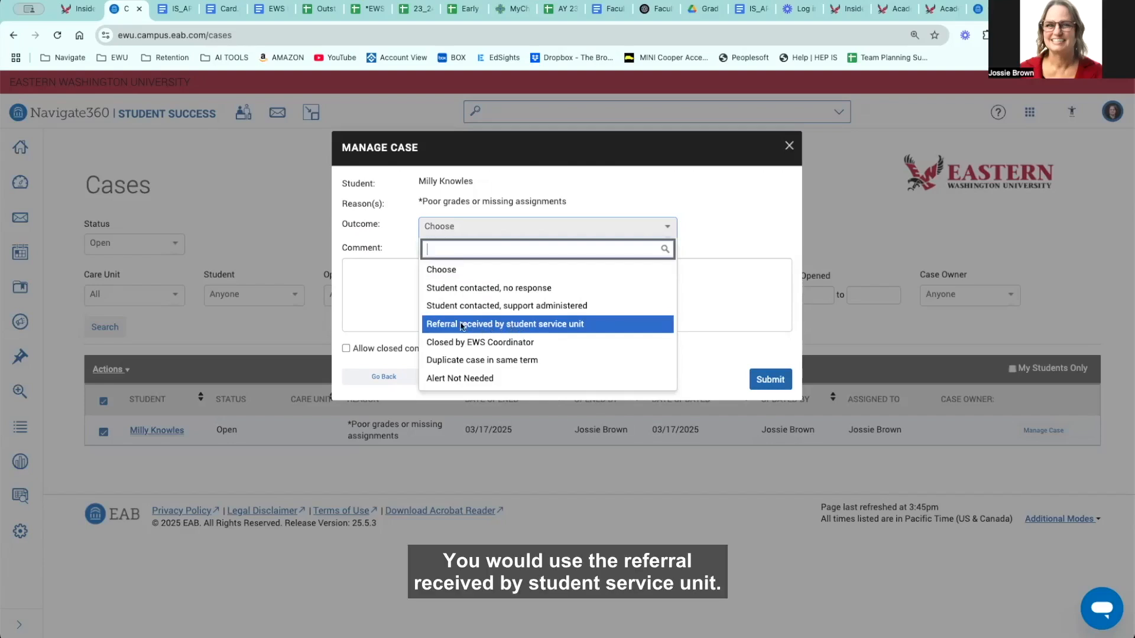
click(371, 270)
click(371, 270)
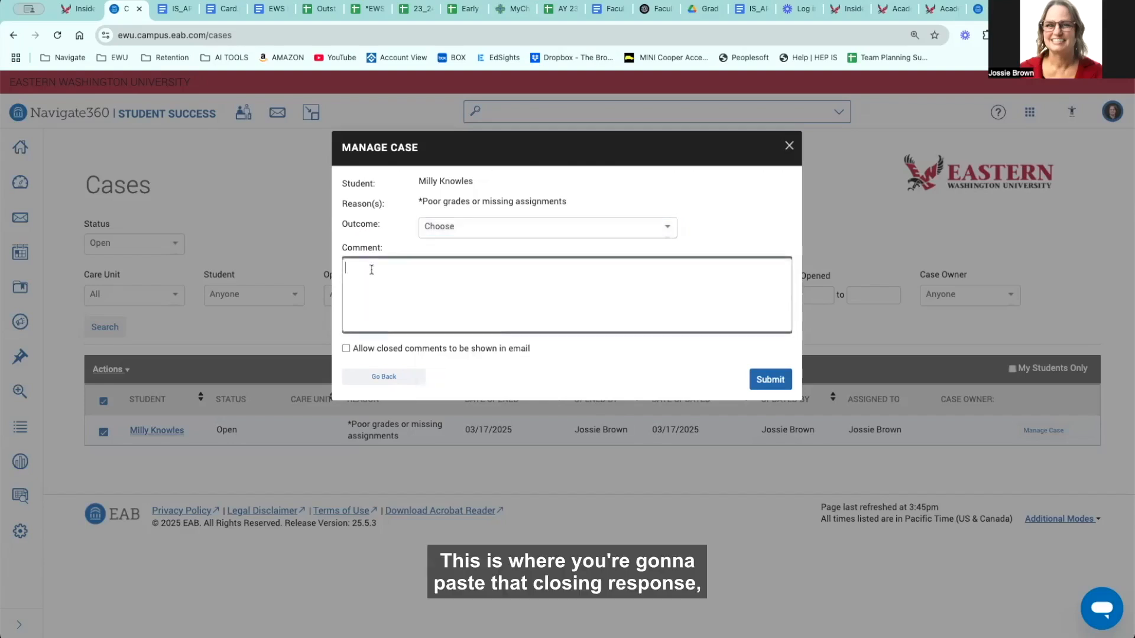
key(ctrl+v)
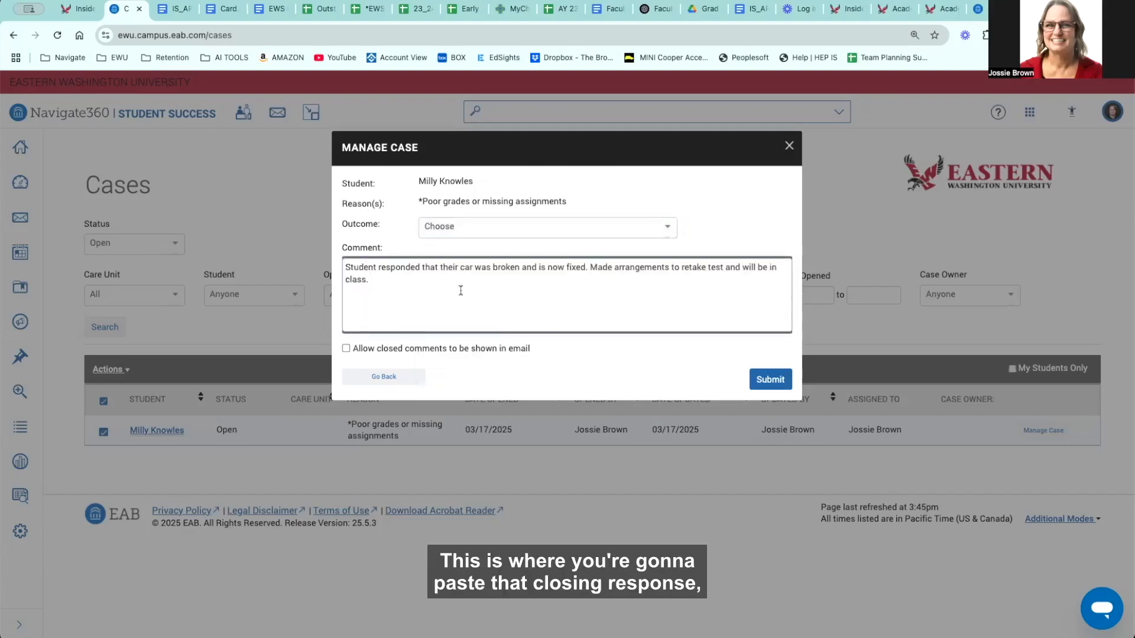
Step: Allow closed comments to be shown in email, and dismiss the case closure without completing it
click(346, 349)
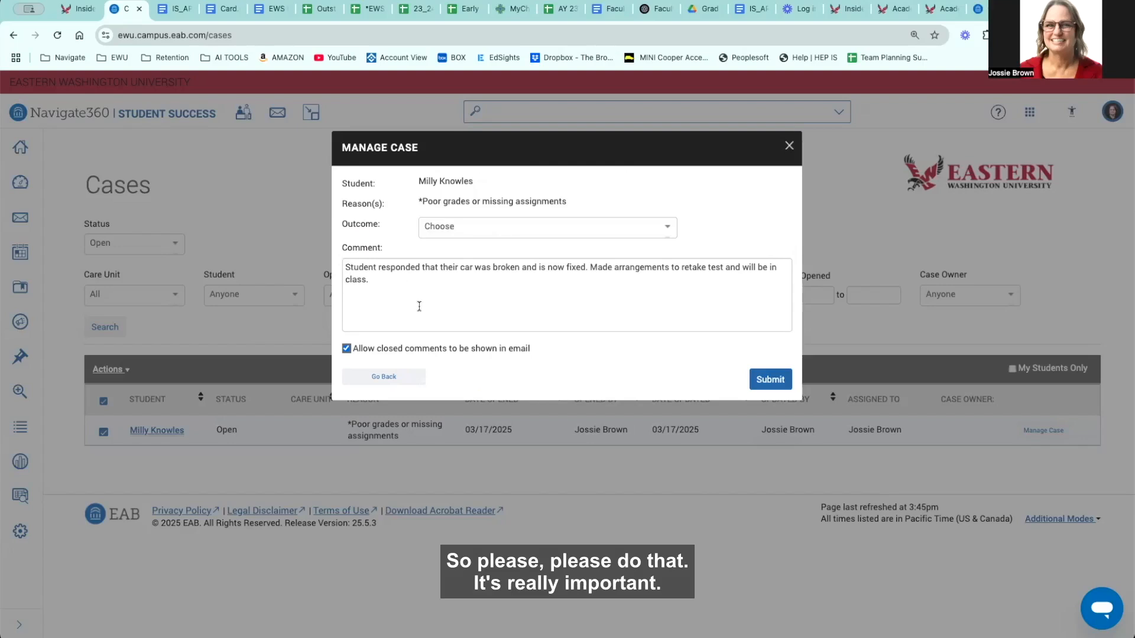
click(773, 381)
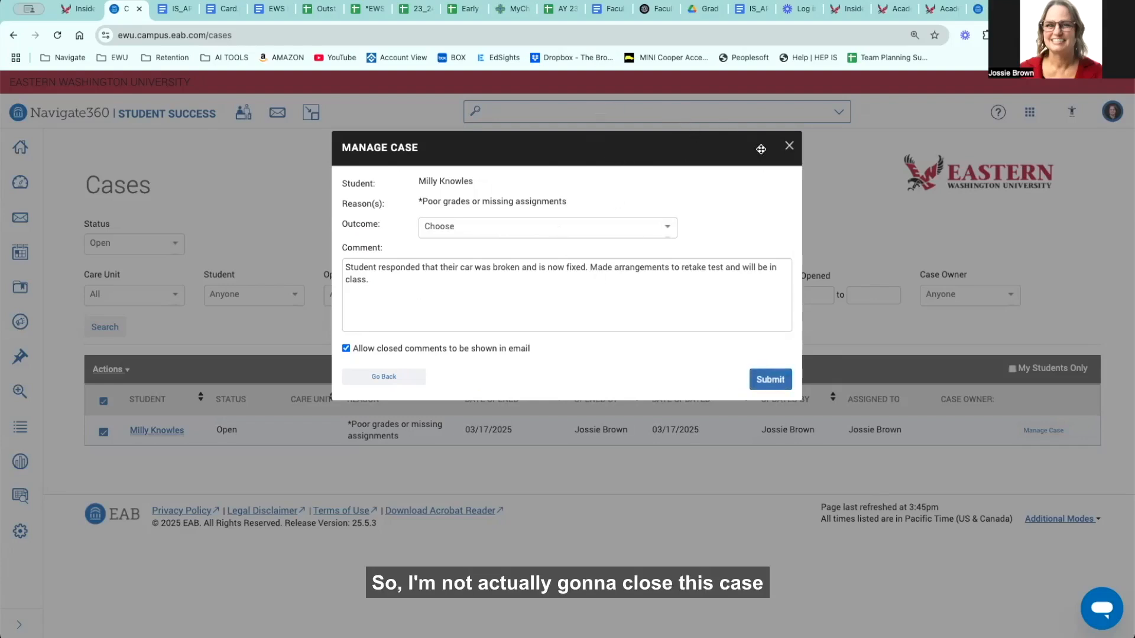
click(788, 148)
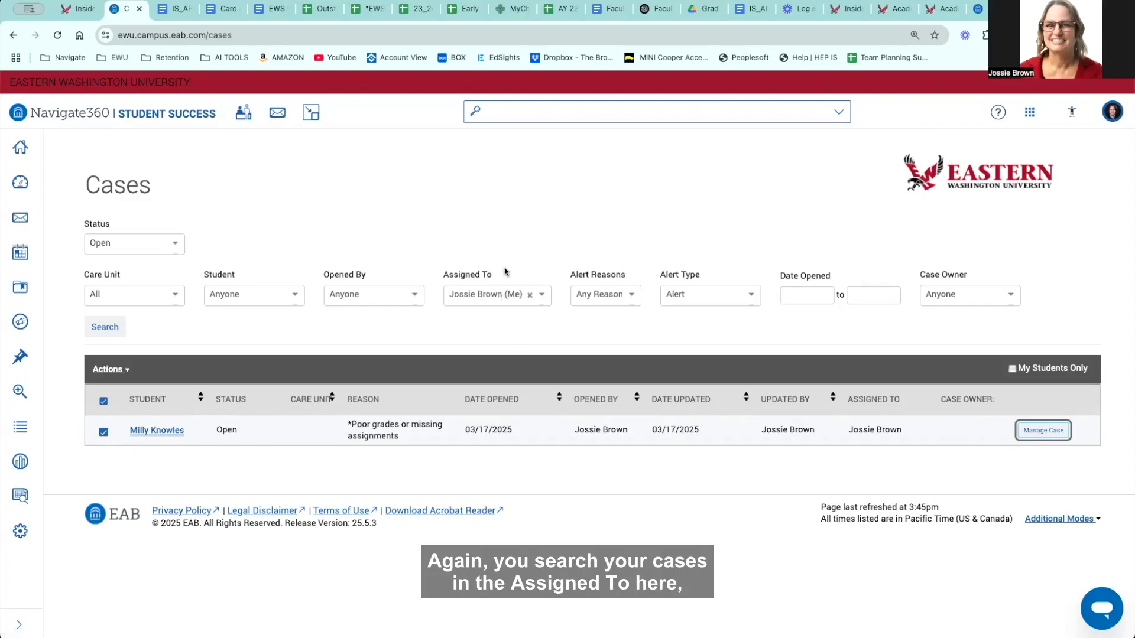
Step: Clear the Assigned To filter on the cases list and set it again to your own name, marked "(Me)"
click(530, 294)
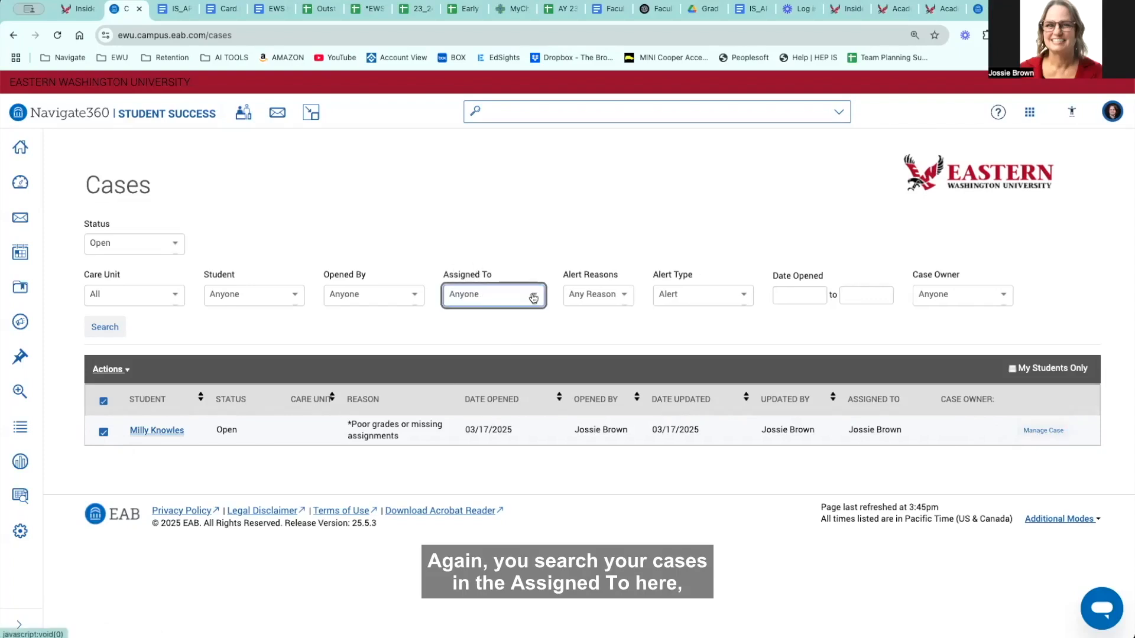
click(533, 297)
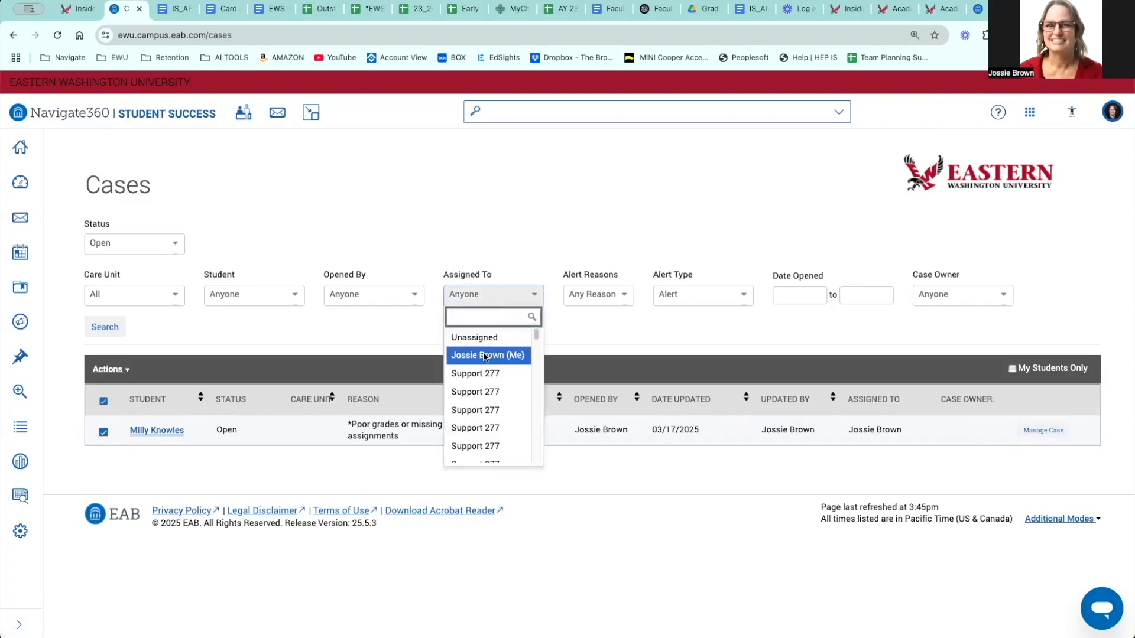
click(484, 355)
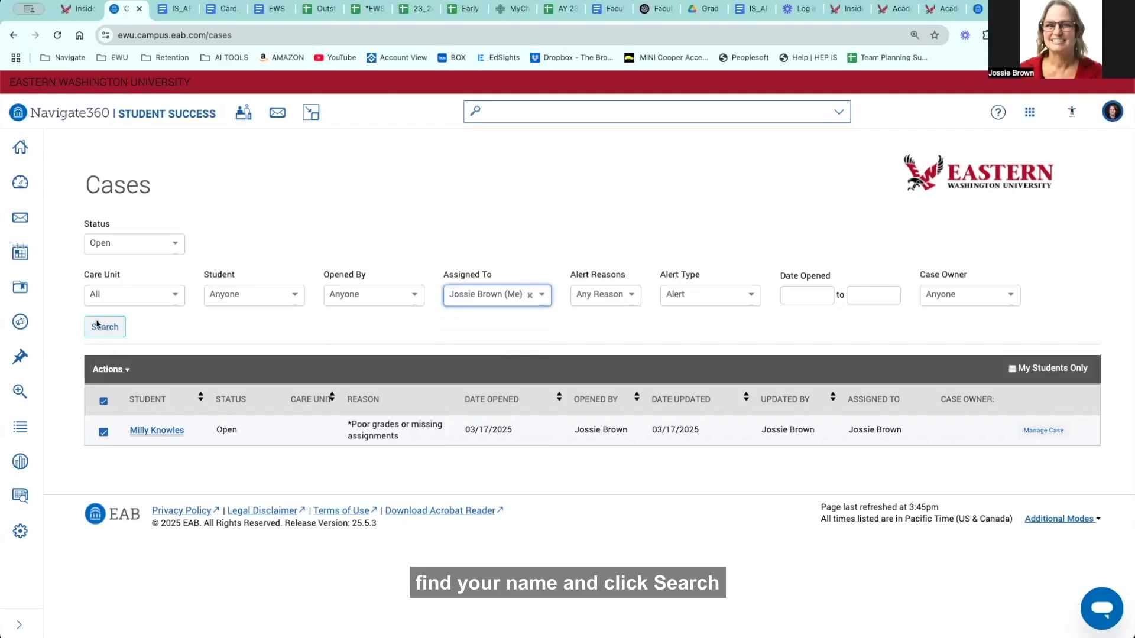